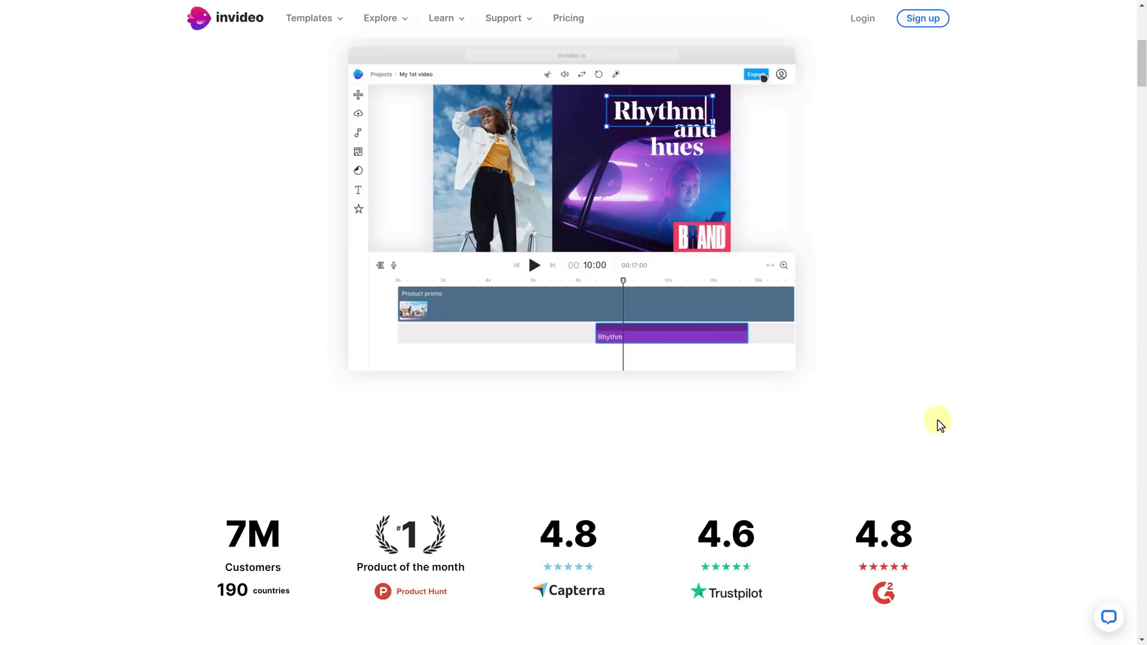
Scroll up to reach InVideo AI's empty prompt box with the Premium model selected.
scroll(937, 429, "up", 7)
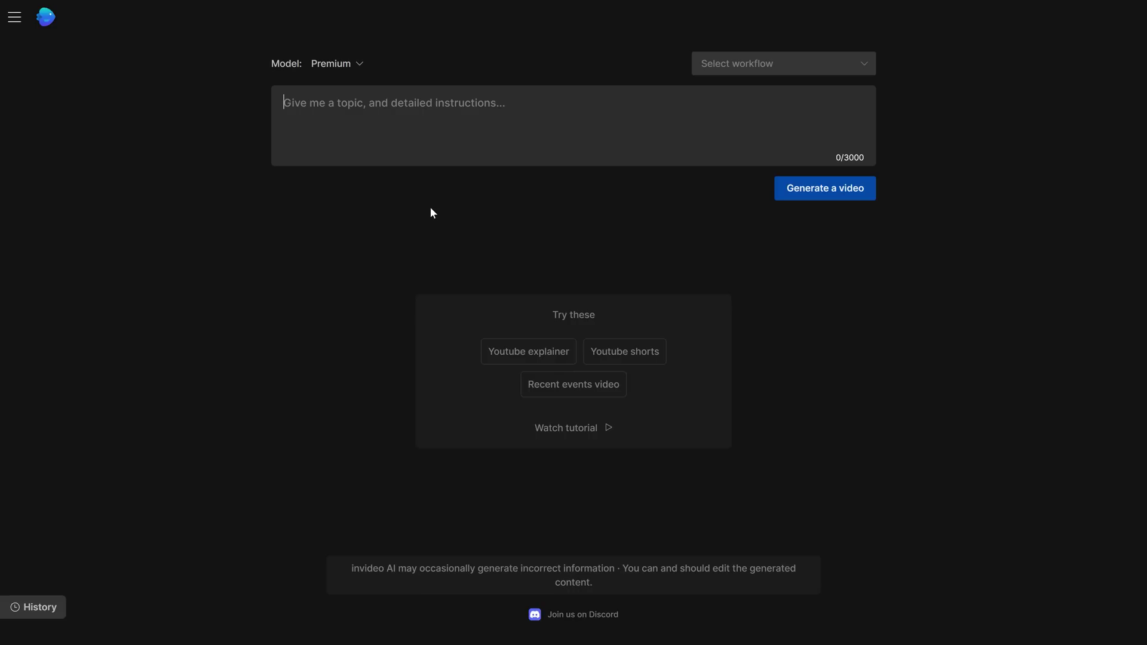
Submit the three-cinematography-tips prompt and target Aspiring Cinematographers as the audience.
type("Make a video around 3 tips on cinematography. Start the video by introducing the topic and ")
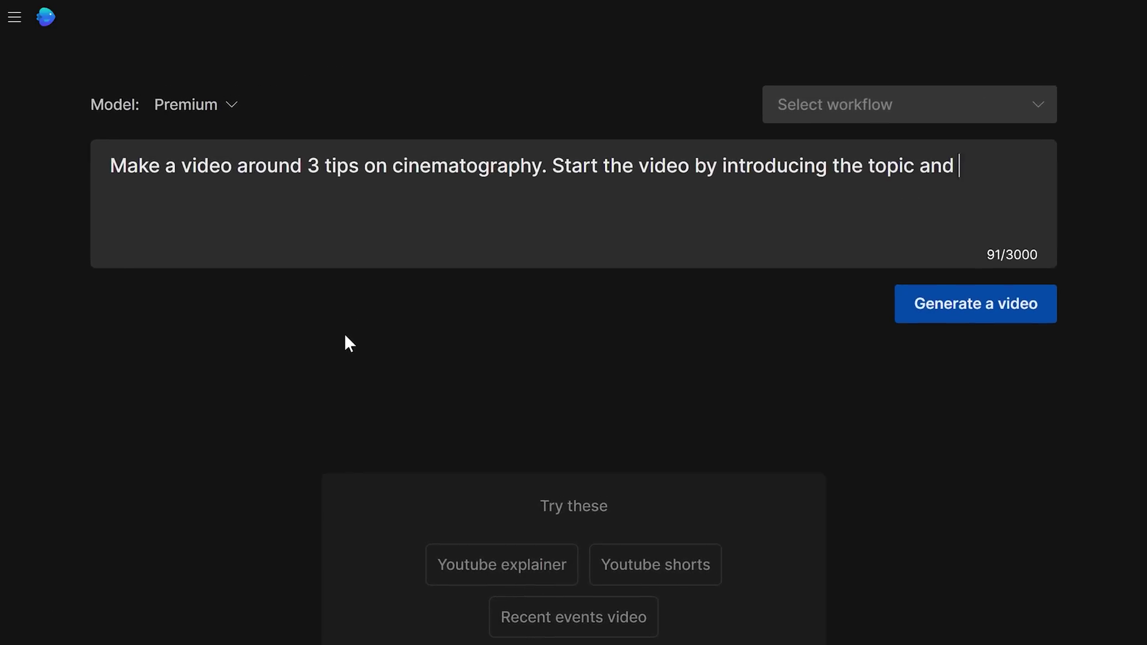
type("using the title as text. Then explain the cinematography tips and give a conclusion that gives a summarization of all three tips a")
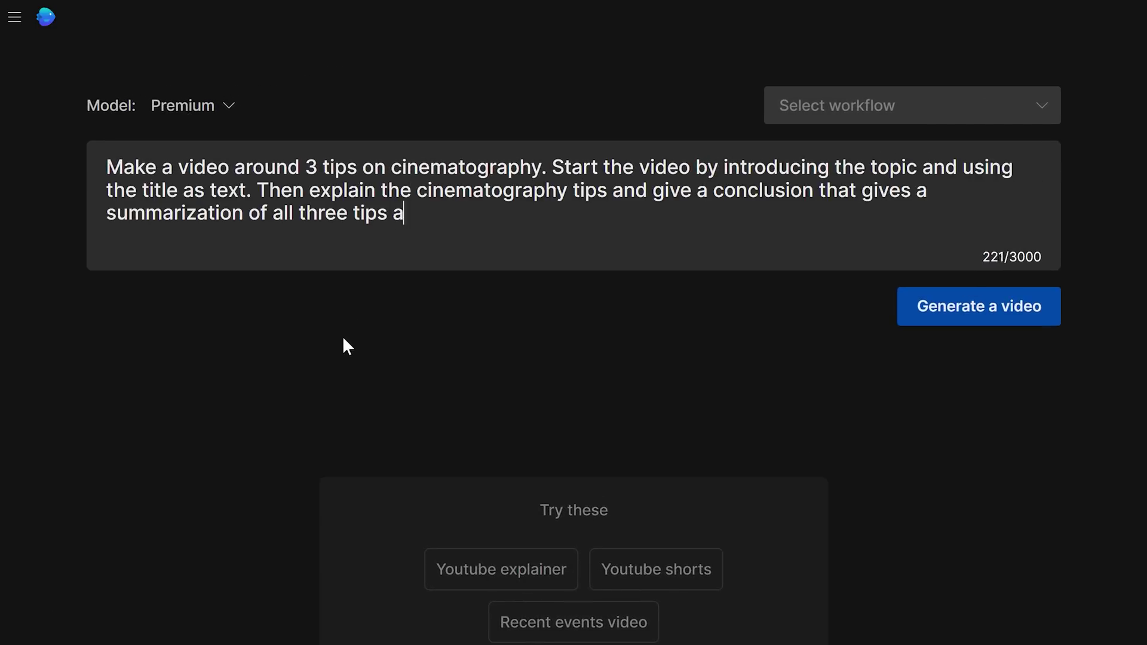
type("nd illustrates their best use cases using an posh English male voice-over")
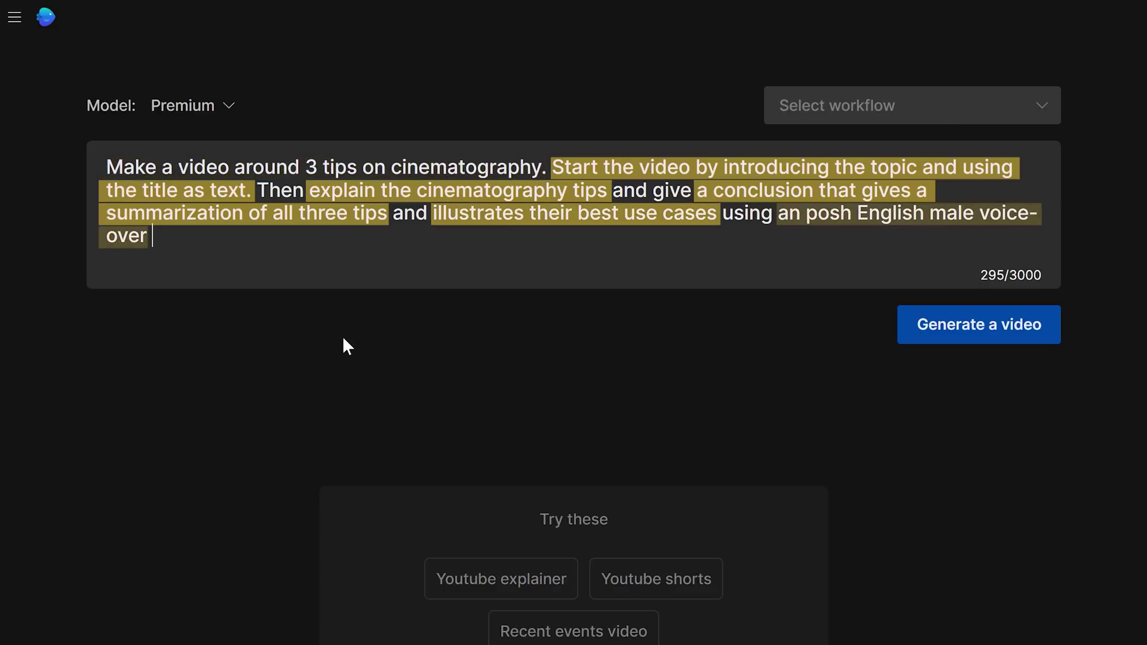
left_click(504, 283)
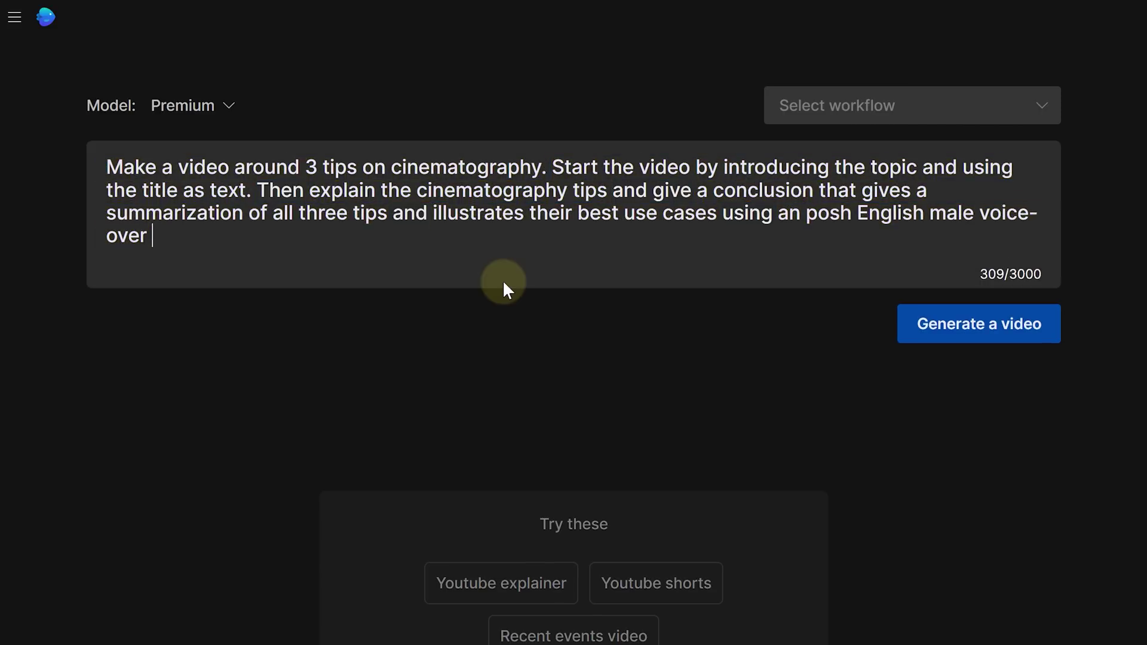
left_click(987, 327)
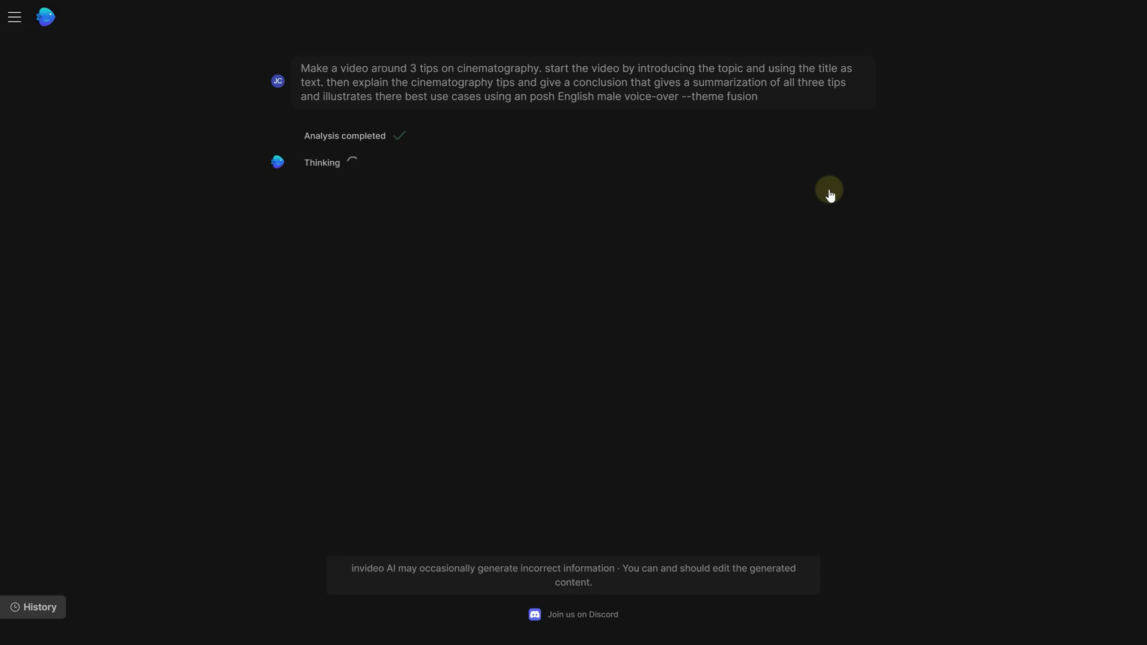
left_click(521, 110)
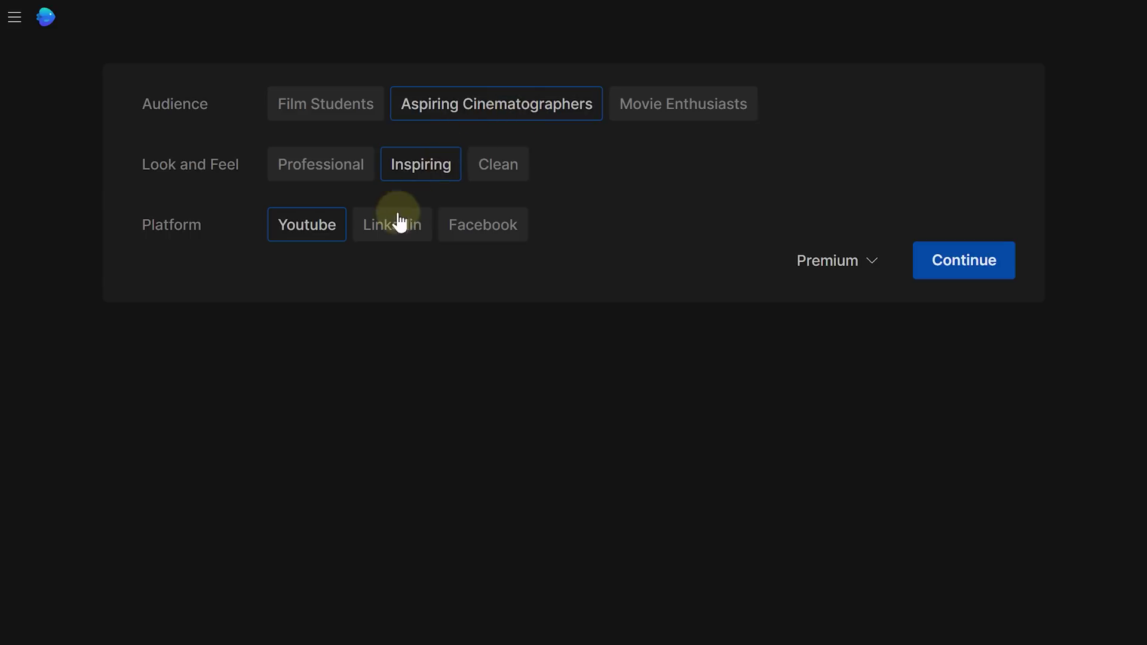
Confirm the Inspiring and YouTube options and let the cinematography video generate.
left_click(987, 279)
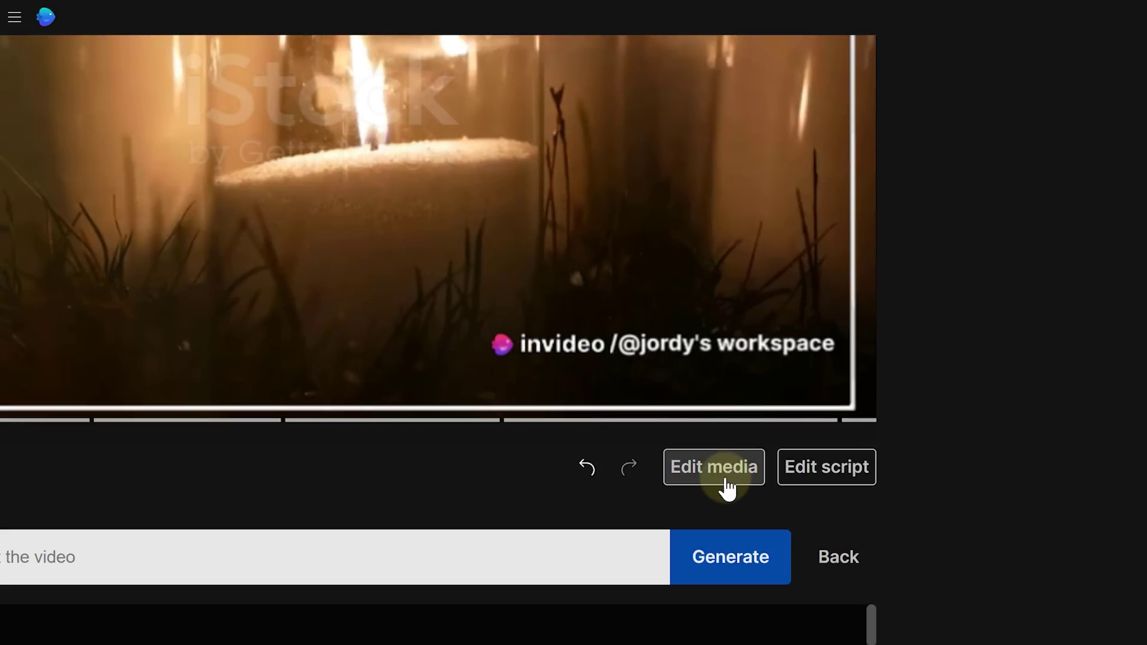
Swap scene 2's clip for the 'cinematic light' stock clip of a woman leaning from a car.
left_click(726, 481)
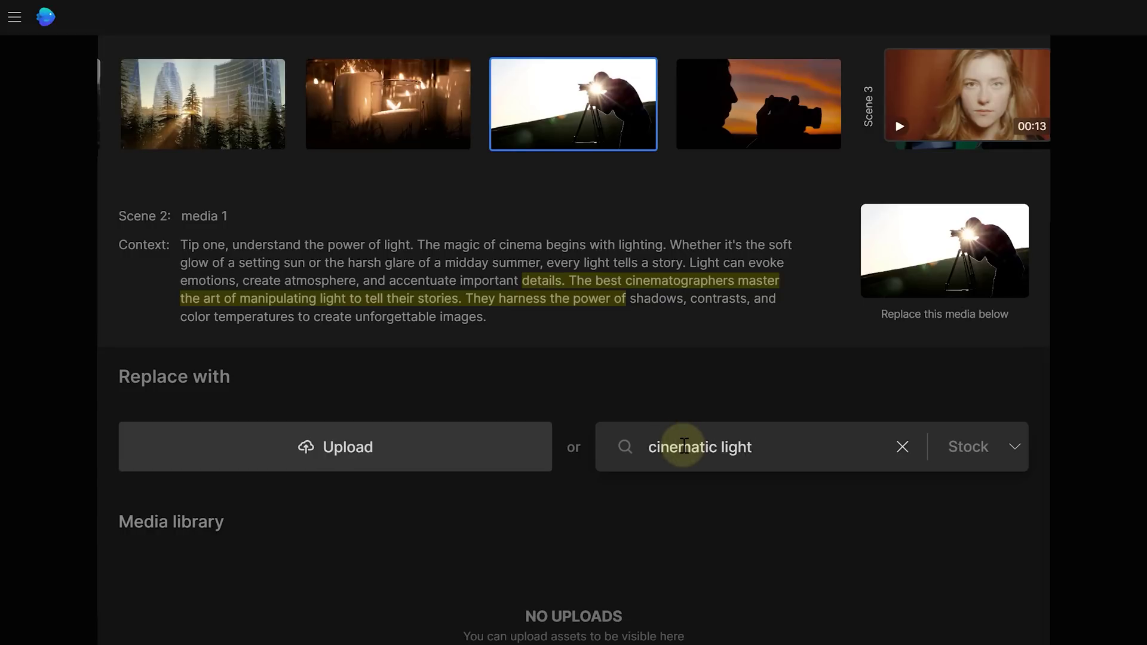
key("Return")
scroll(1043, 159, "down", 10)
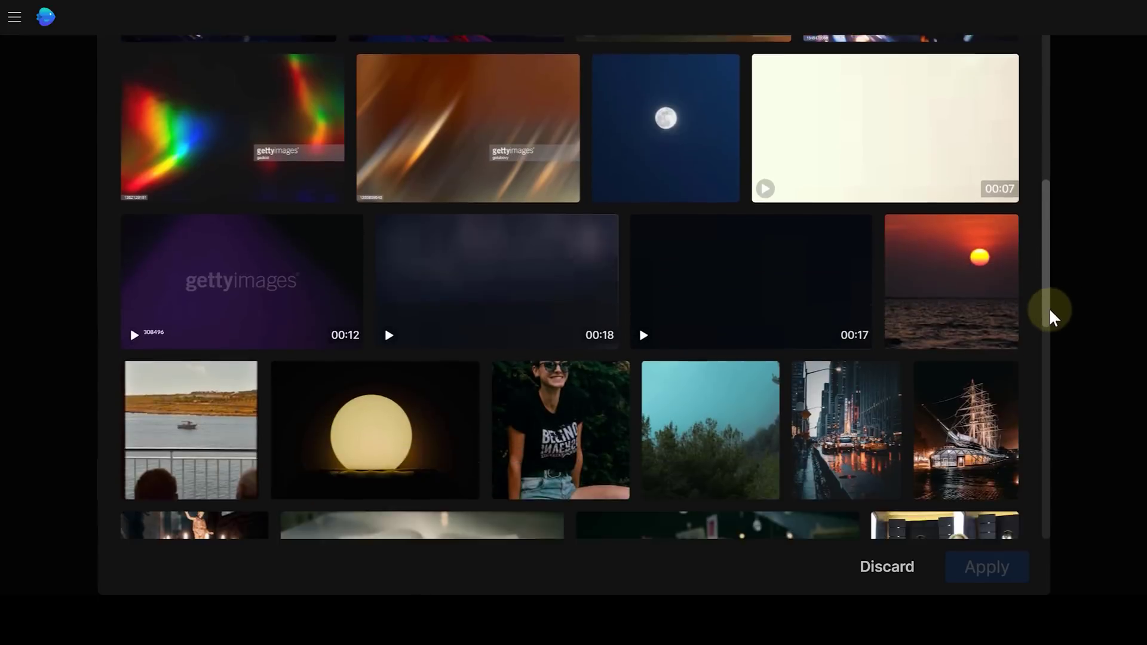
left_click_drag(1050, 316, 1034, 123)
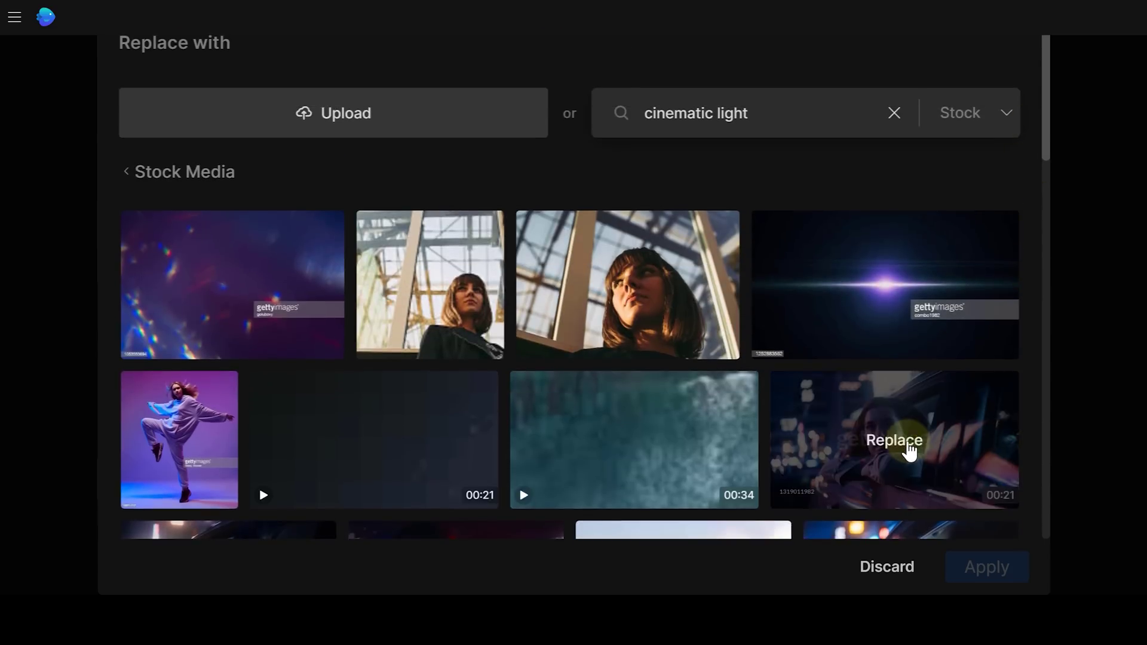
left_click(909, 451)
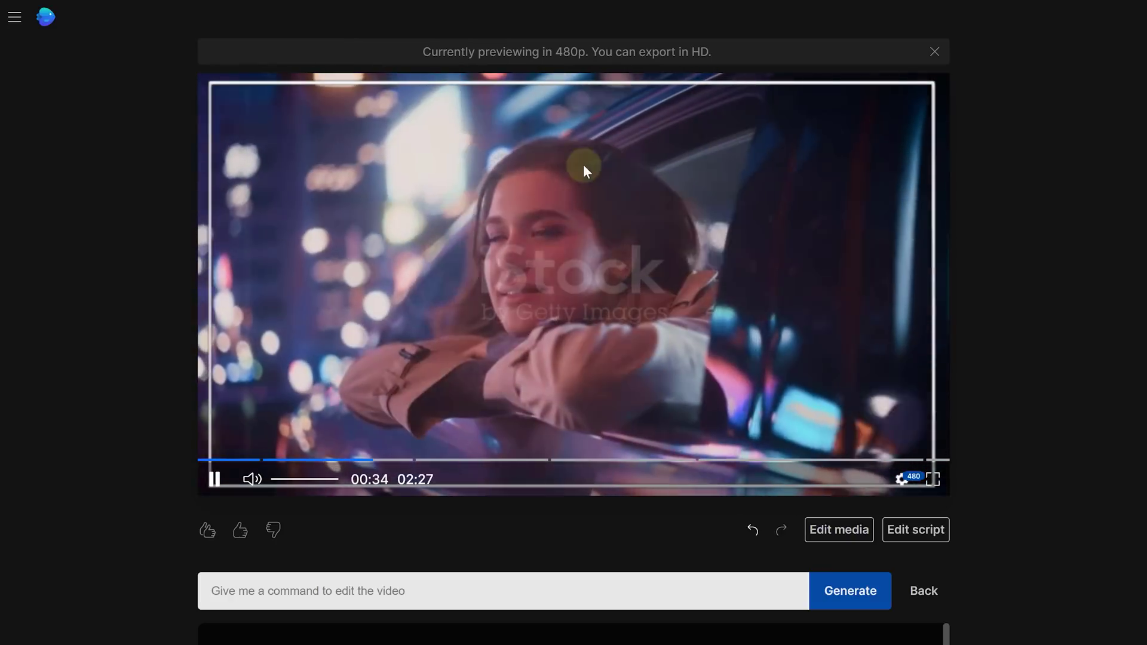
left_click(527, 342)
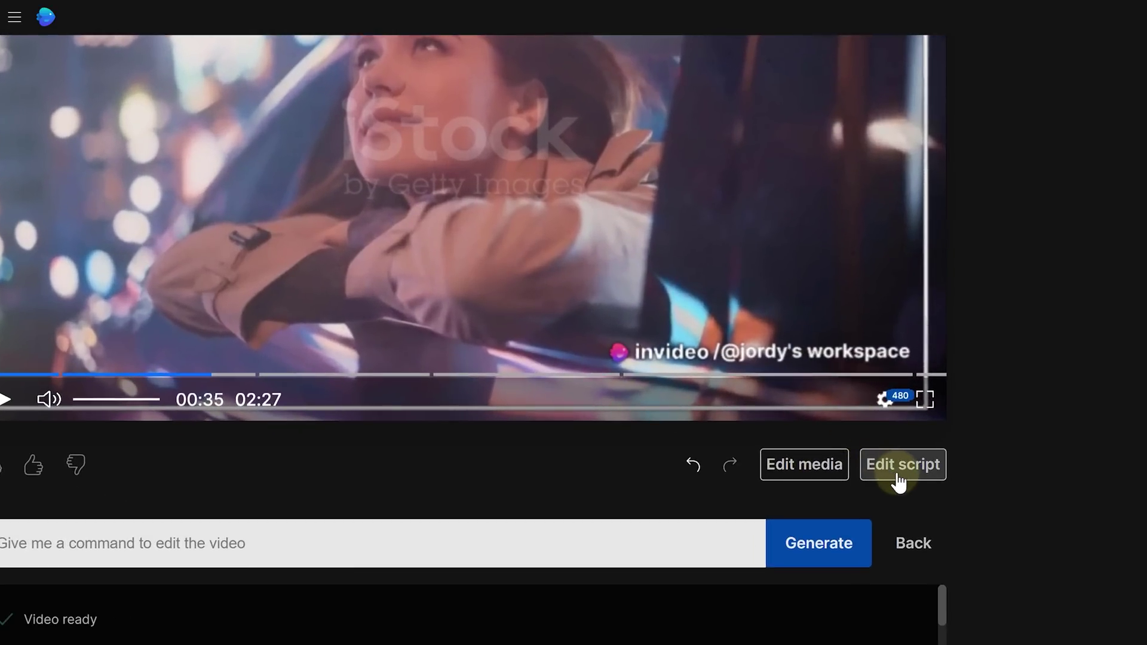
Change 'parts' to 'sections' in the grid line and request a female American voice-over.
left_click(900, 465)
left_click(711, 274)
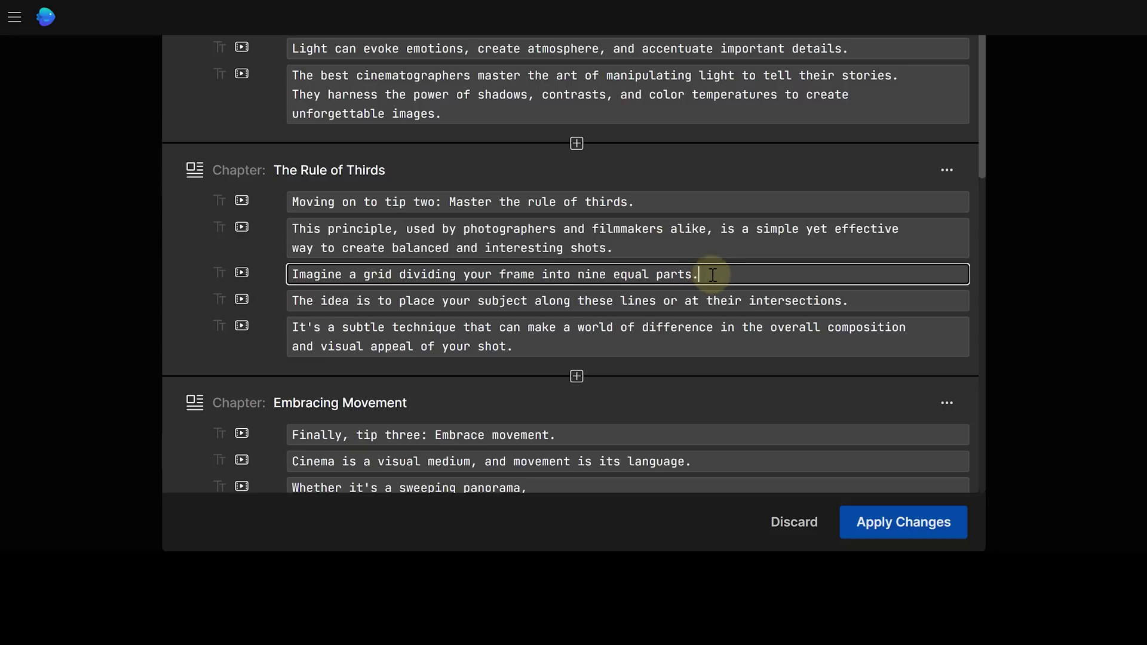
type("sections")
left_click(919, 518)
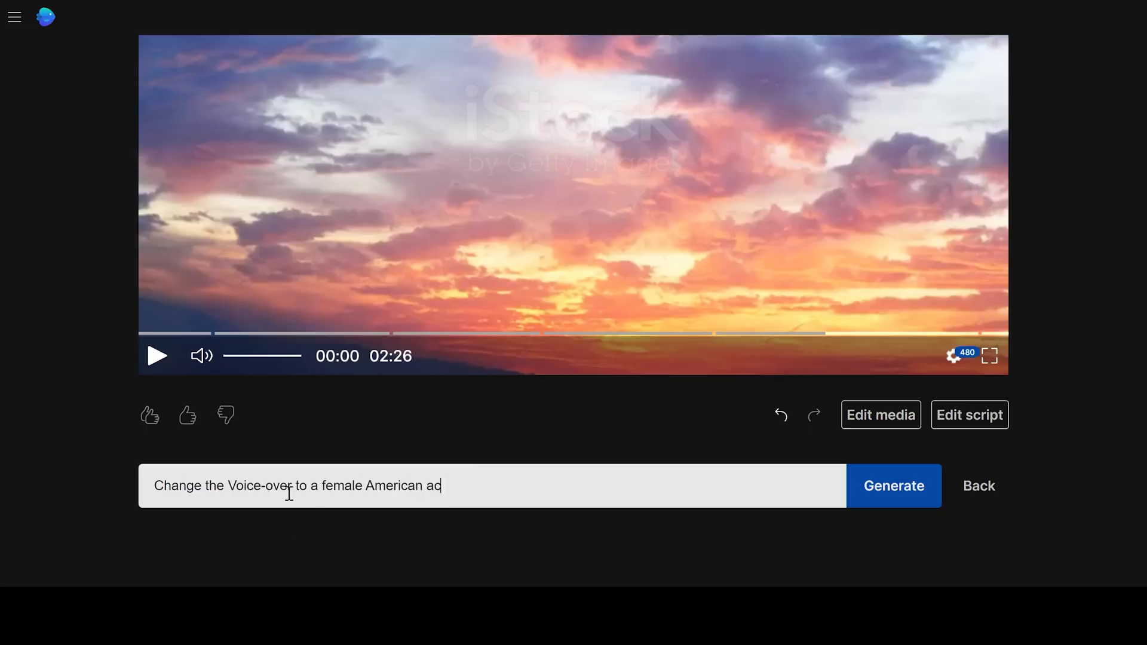
left_click(893, 486)
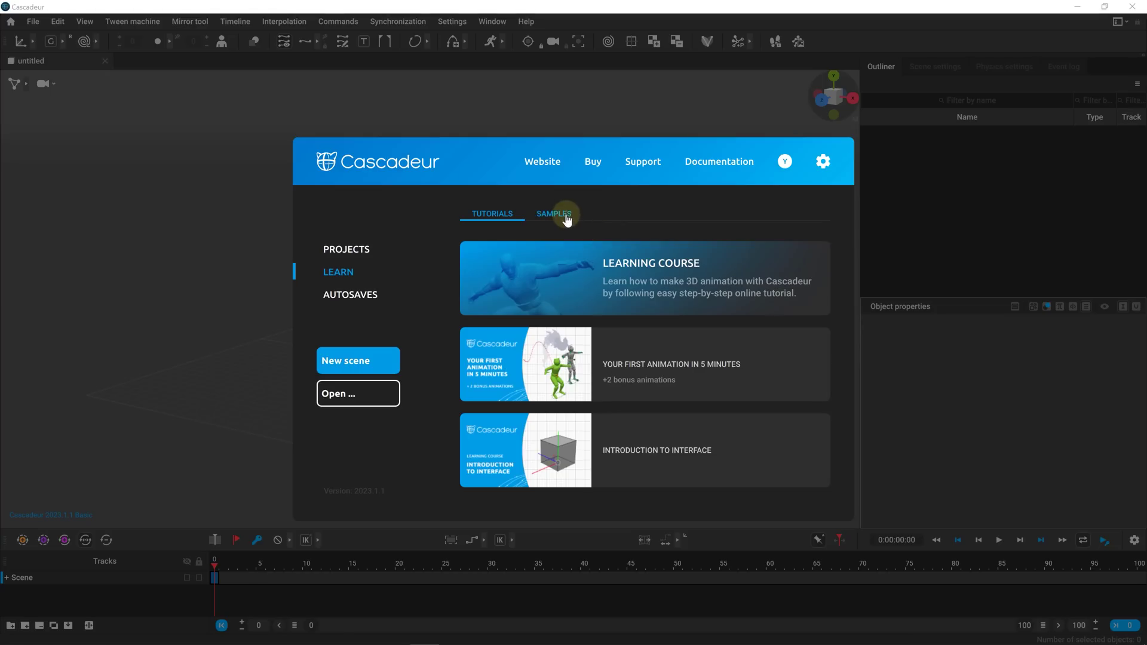
Open the UE5_Manny sample from Cascadeur's Learn > Samples.
left_click(567, 220)
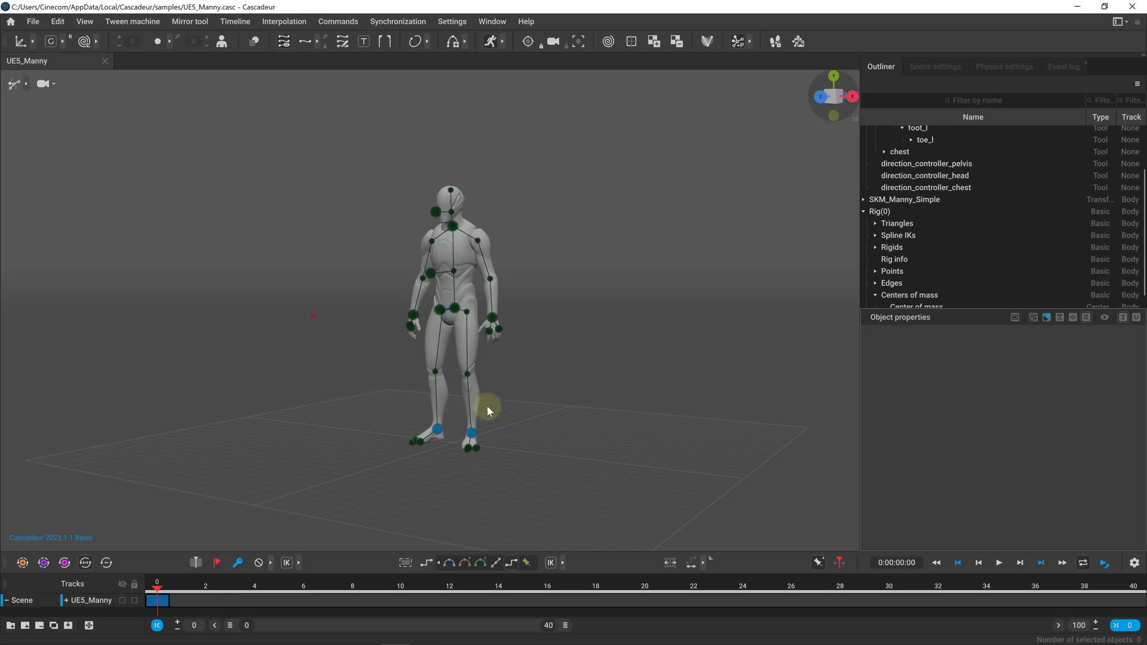
Pose Manny in a wide crouch by moving the left foot and turning the head left.
mouse_move(523, 442)
left_mouse_down()
mouse_move(589, 444)
mouse_move(385, 460)
mouse_move(472, 436)
mouse_move(454, 436)
mouse_move(435, 454)
mouse_move(503, 435)
left_mouse_up()
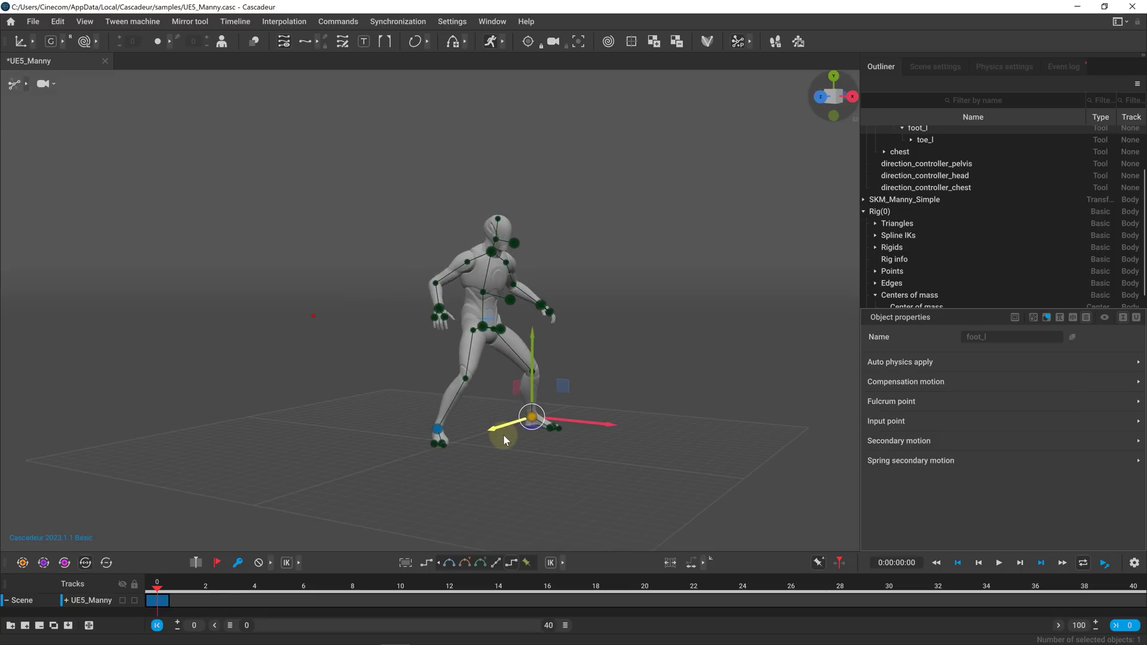
left_click(518, 249)
left_click_drag(488, 251, 460, 259)
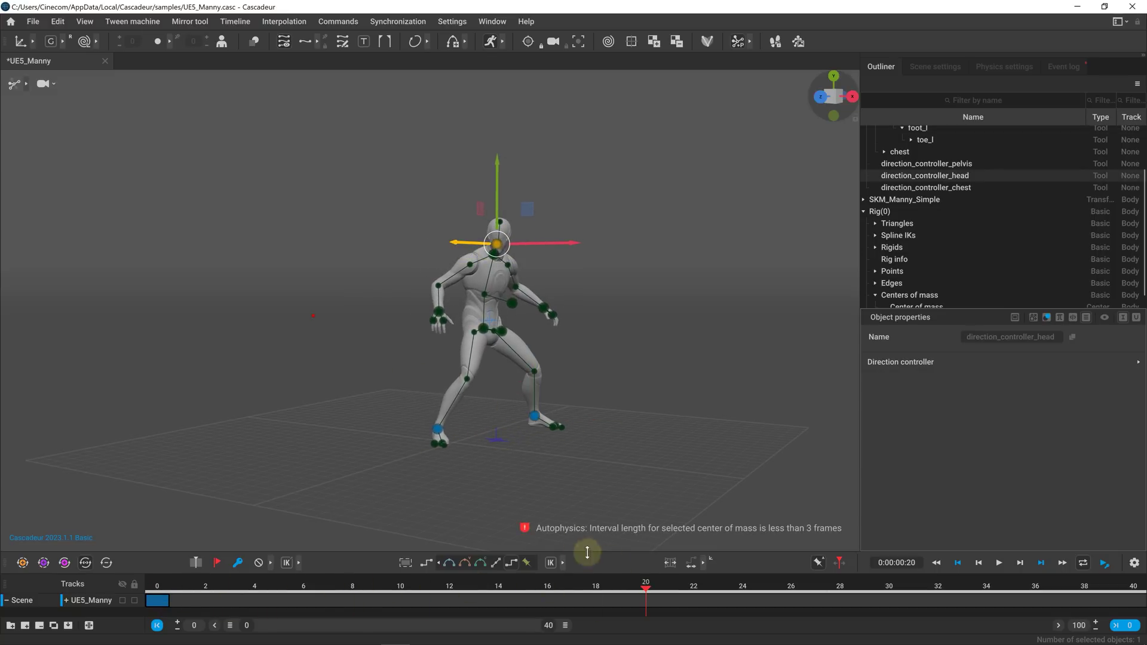
left_click_drag(536, 424, 373, 449)
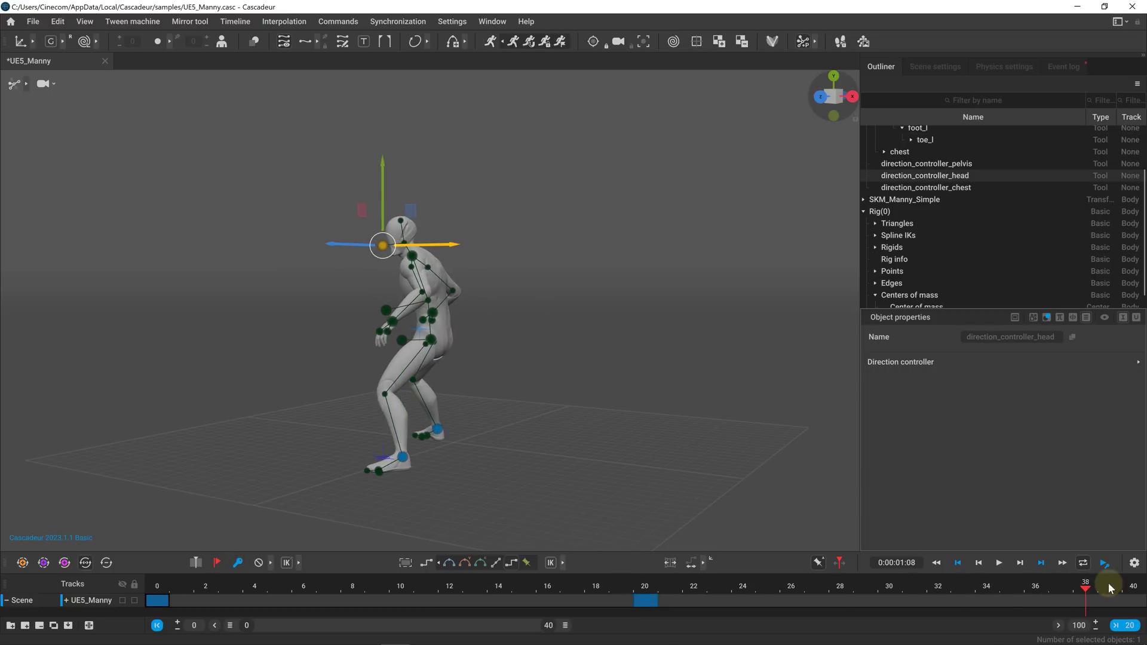
Extend the animation to frame 40, key it, and scrub the timeline to preview the poses.
left_click(241, 563)
left_click(513, 442)
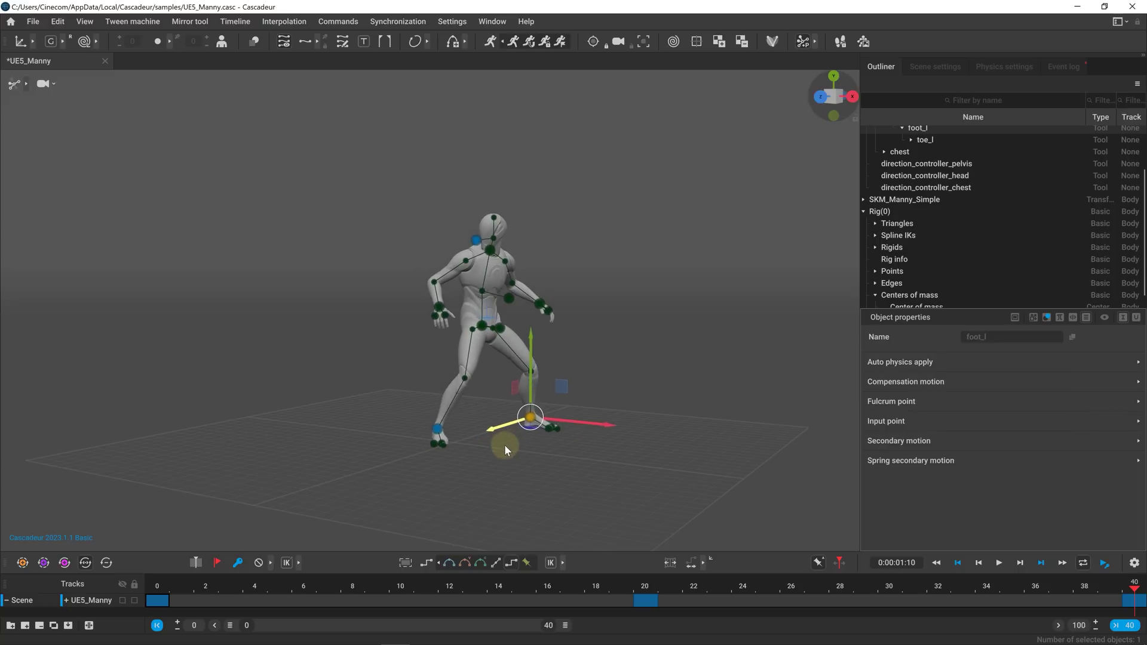
left_click_drag(540, 592, 759, 592)
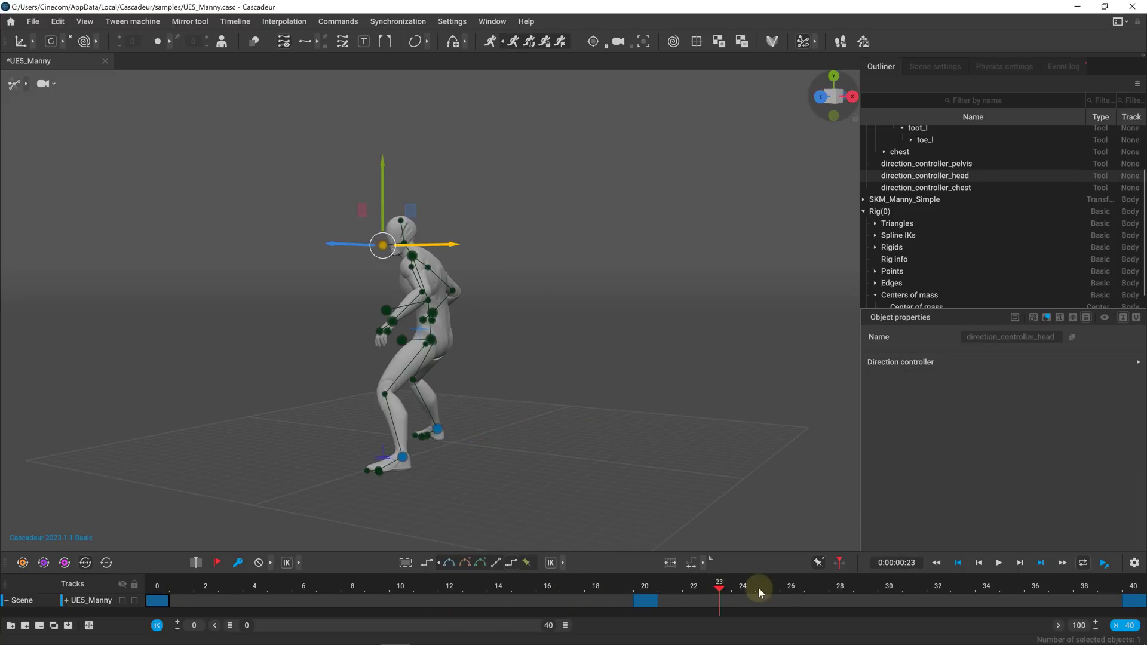
left_click_drag(1125, 593, 1139, 593)
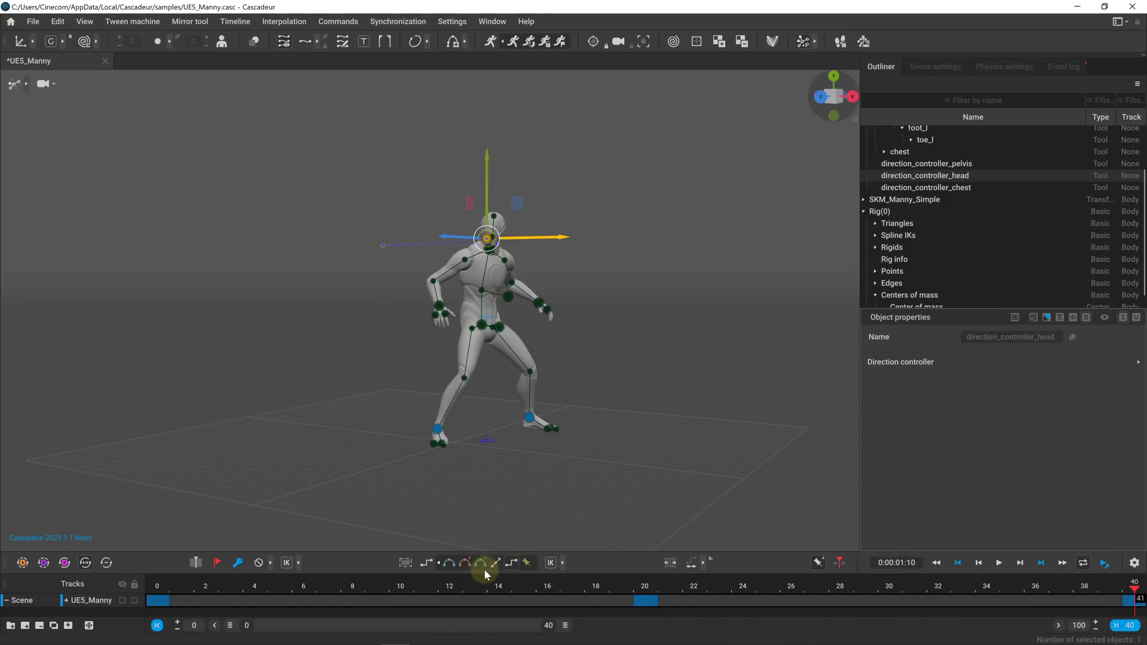
Choose an interpolation curve type for the keyframe intervals across frames 0–40.
left_click(484, 569)
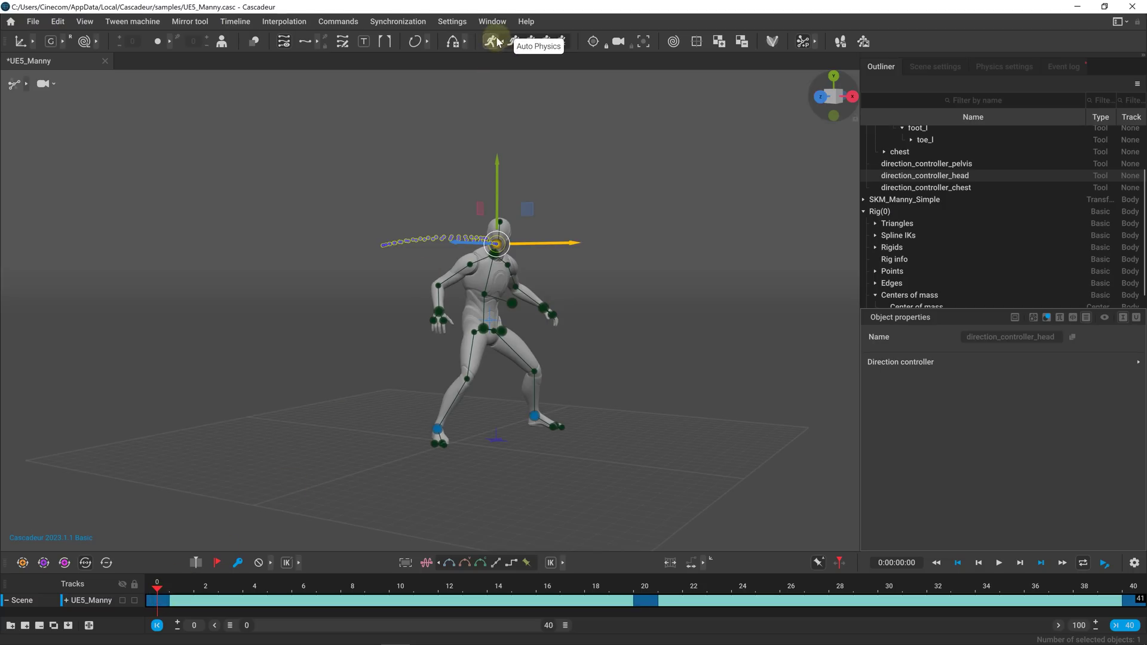
Enable Auto Physics and play back Manny's crouching animation.
left_click(490, 43)
left_click(999, 563)
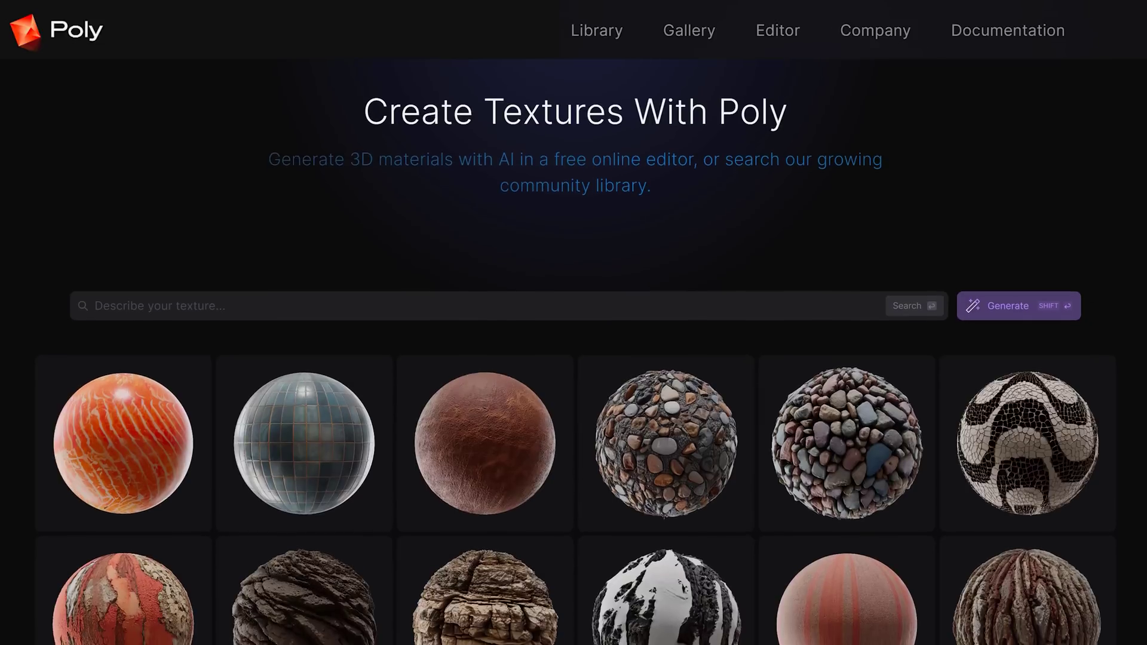
Scroll down through Poly's texture library.
scroll(574, 358, "down", 2)
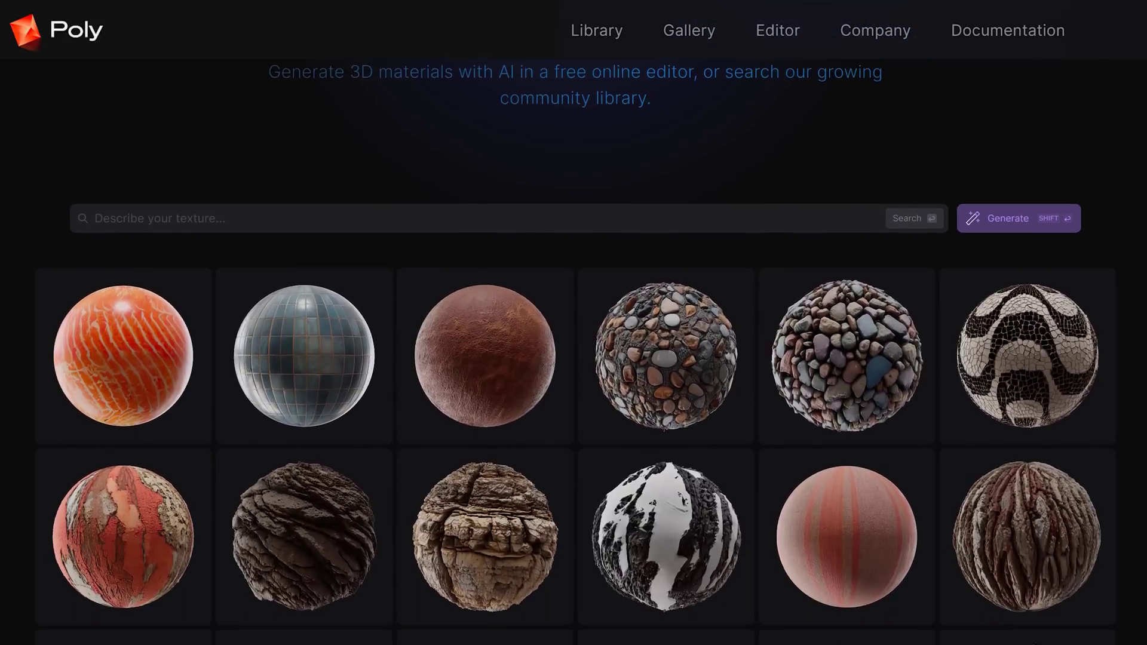
scroll(573, 359, "down", 5)
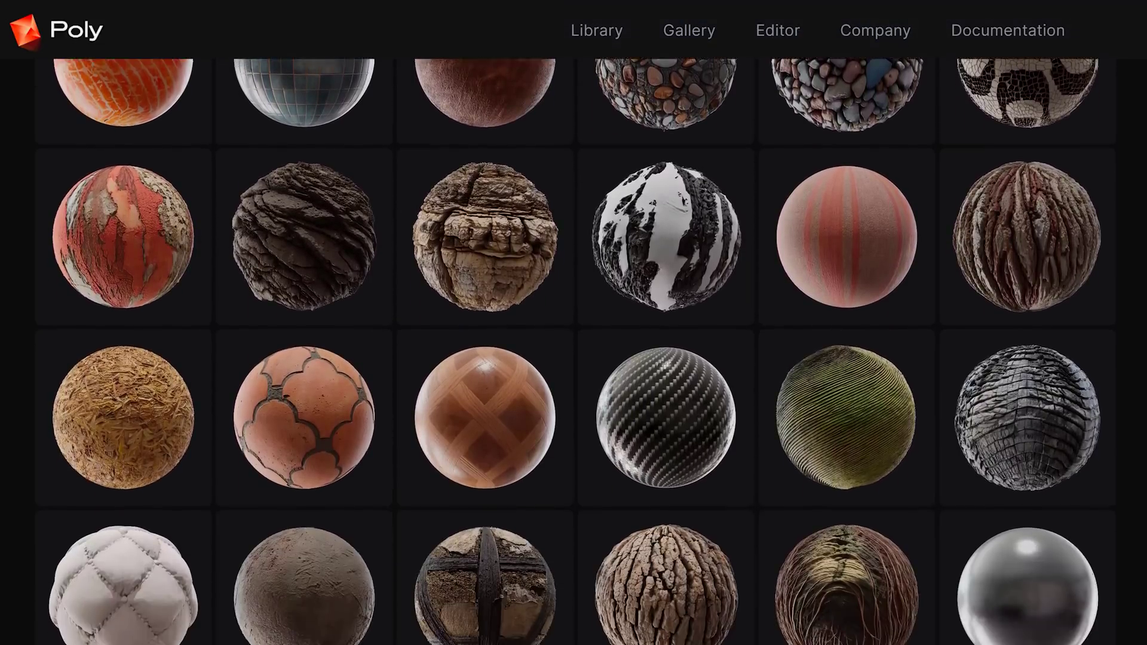
scroll(574, 358, "down", 5)
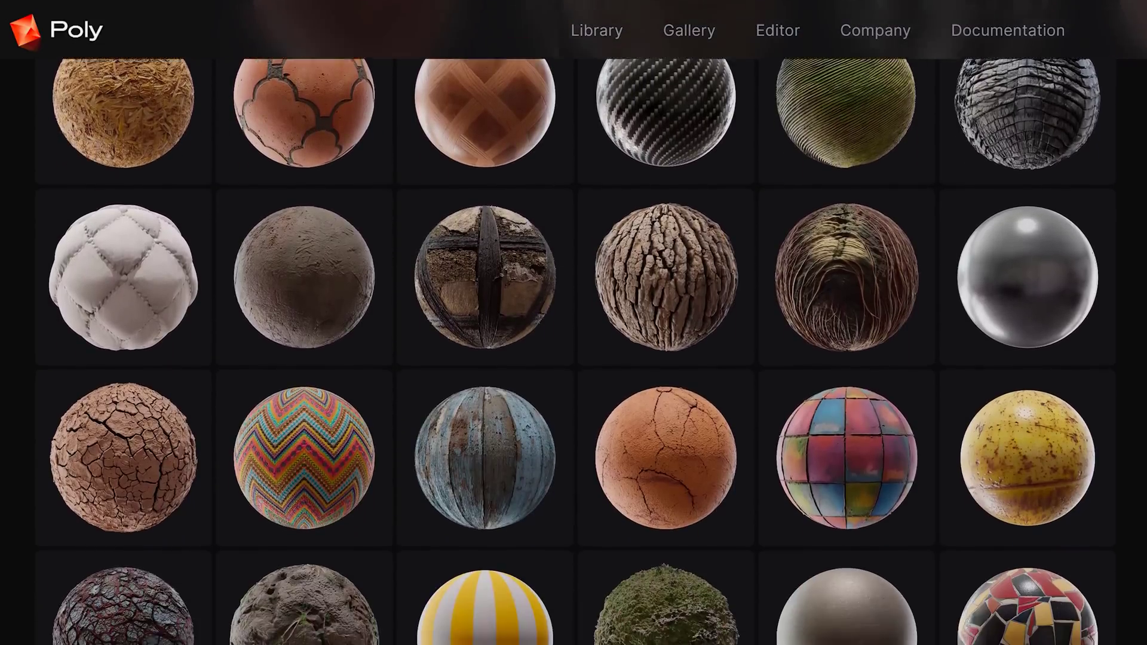
scroll(574, 358, "down", 5)
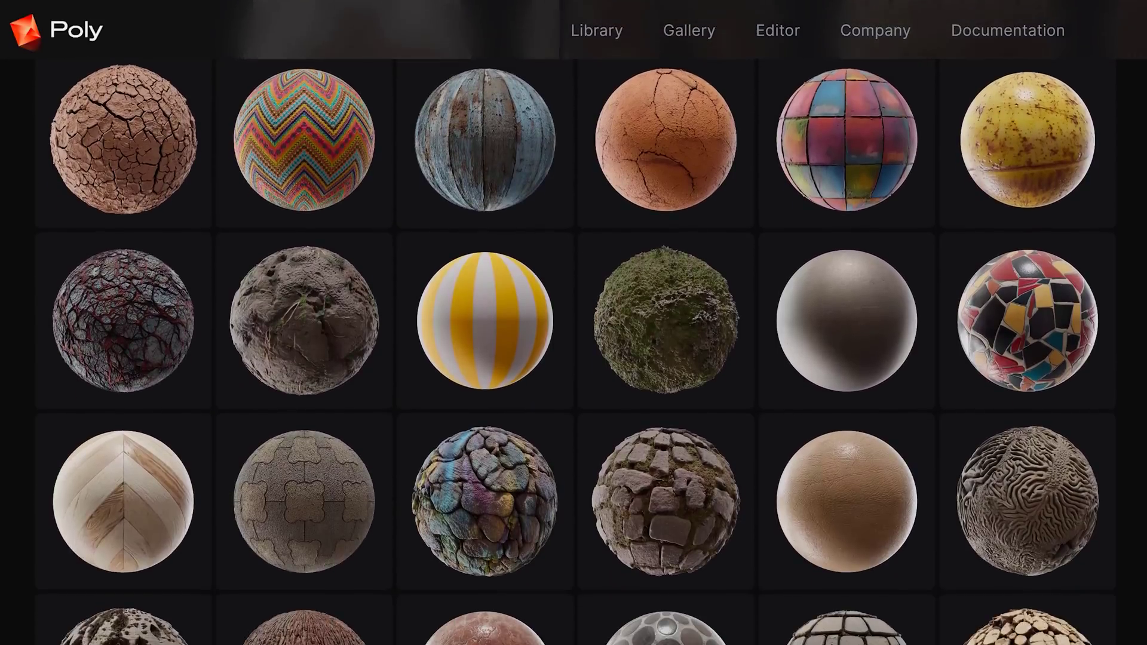
scroll(574, 359, "down", 4)
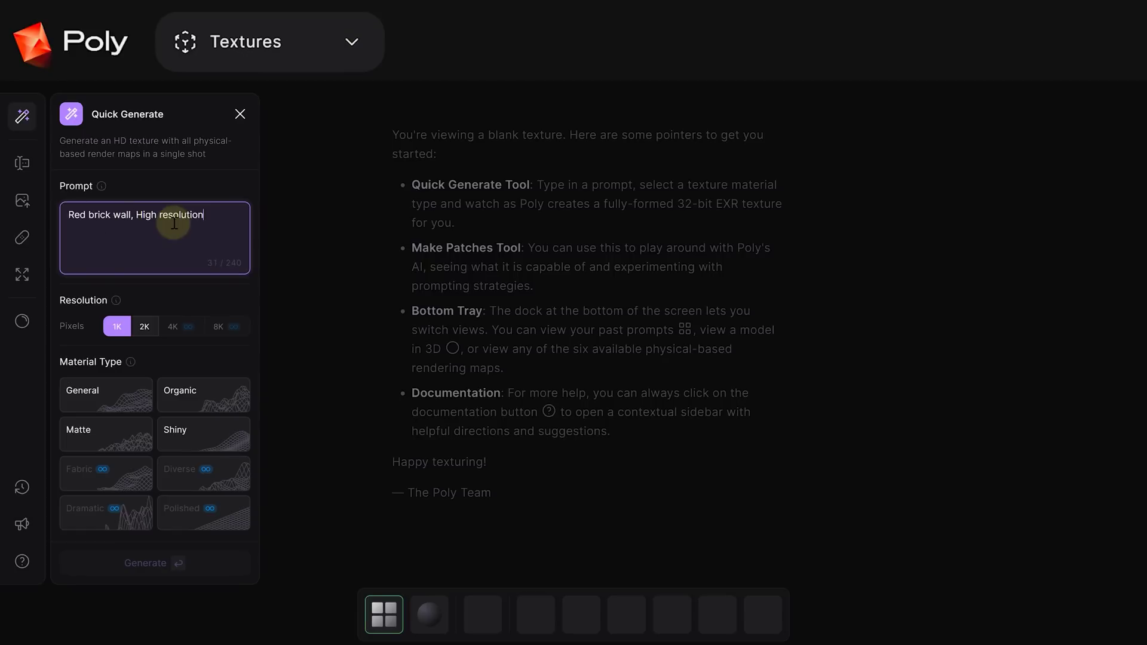
Add ', ultra fine details' to the prompt, then view the render, color, normal, height, occlusion and roughness maps.
type(", ultra fine details")
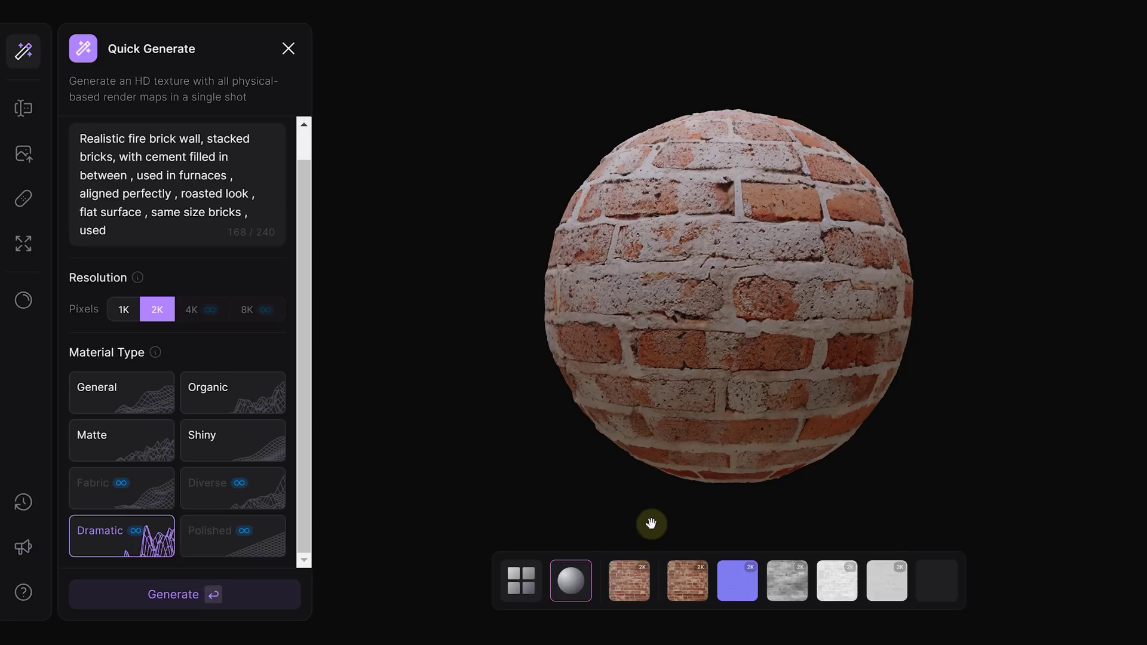
left_click(631, 583)
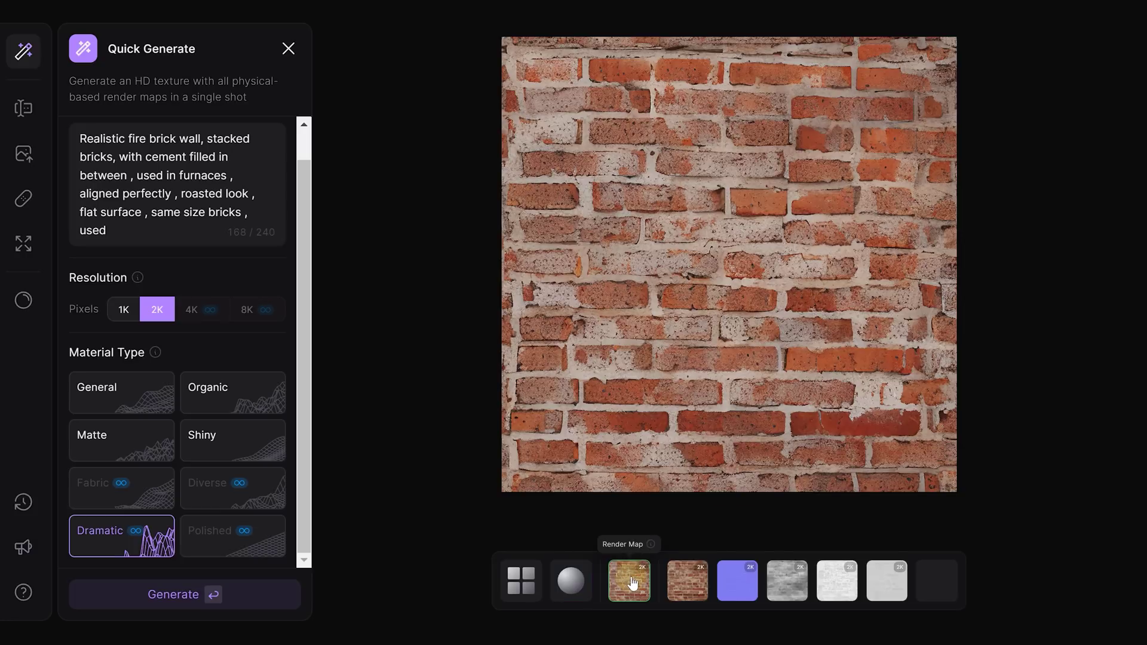
left_click(702, 588)
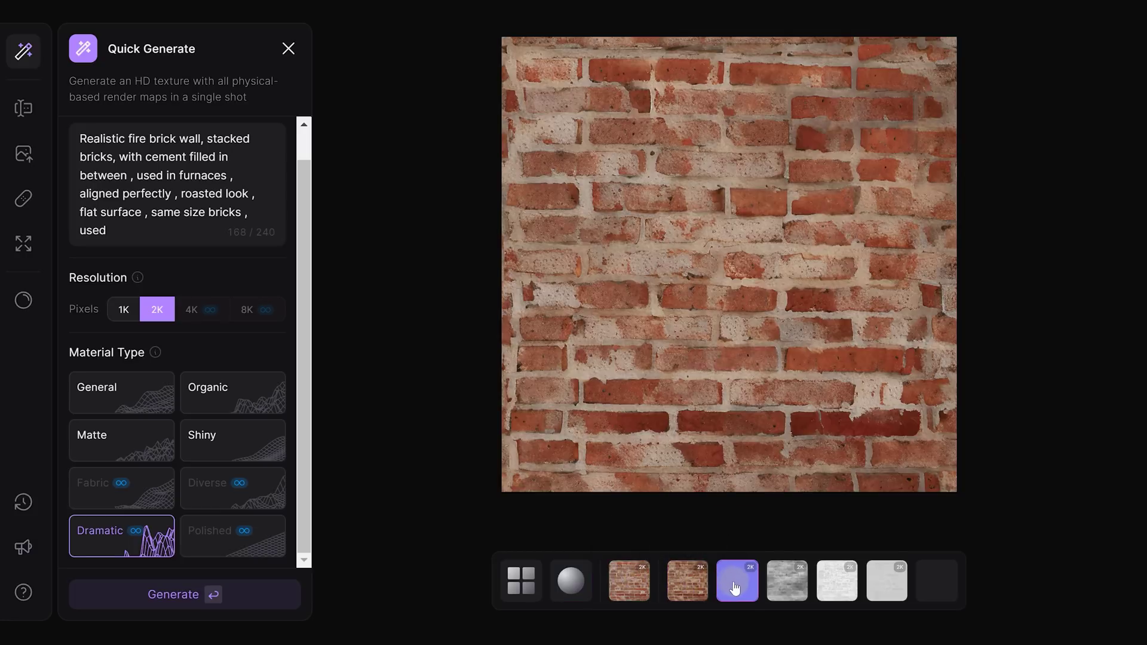
left_click(746, 590)
left_click(803, 590)
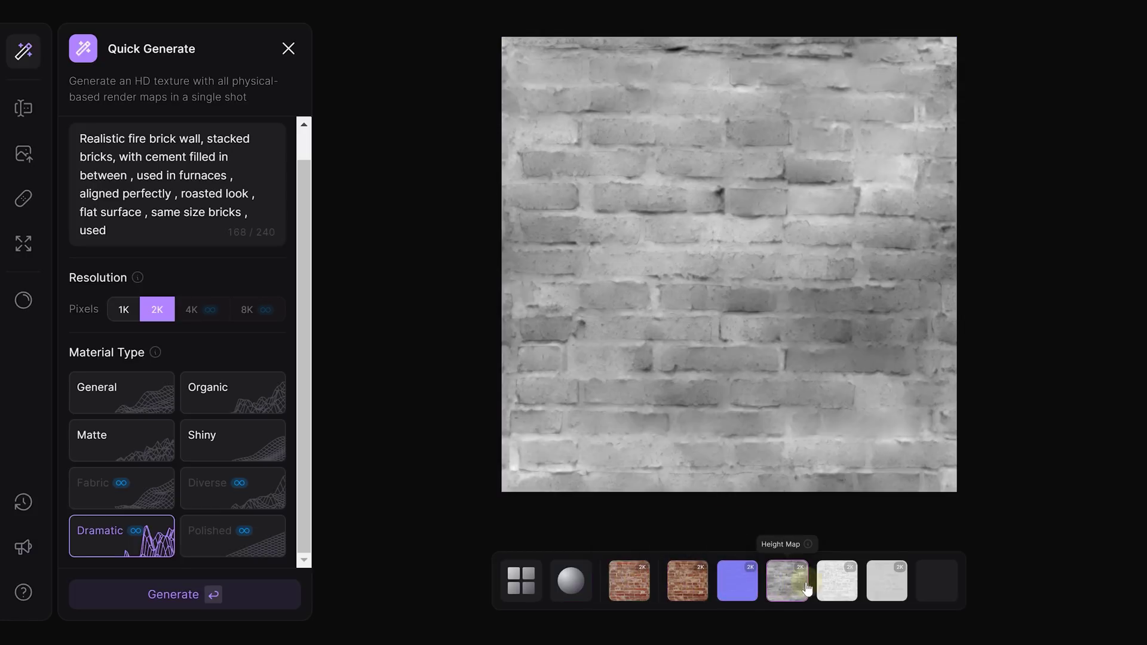
left_click(839, 590)
left_click(881, 592)
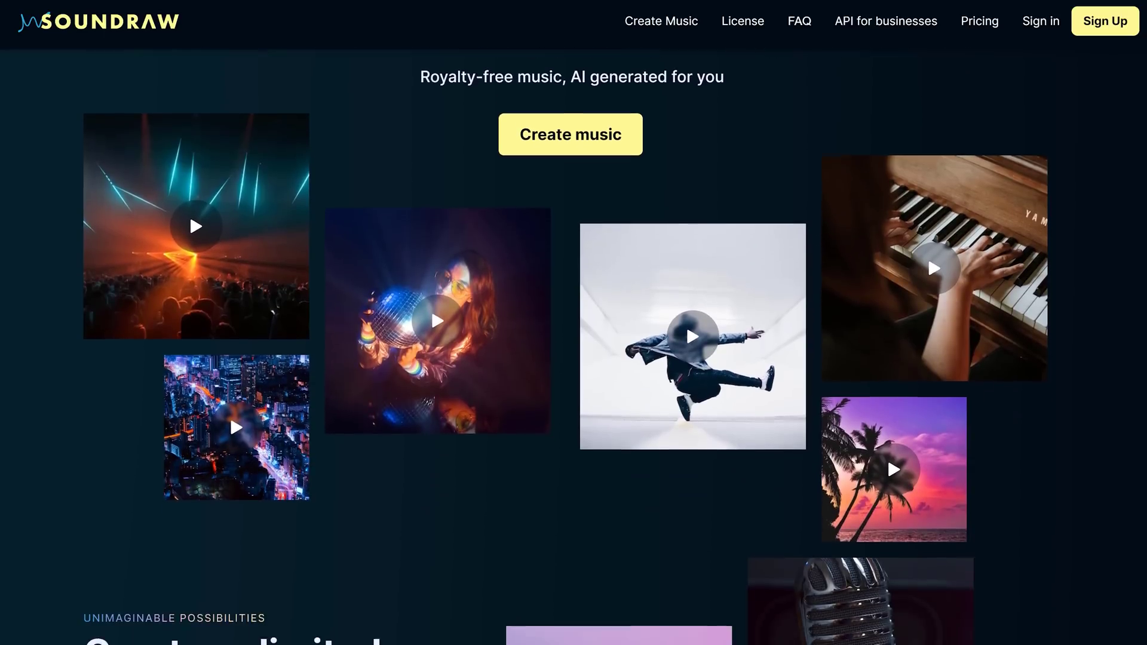
Start a new Soundraw composition with a 2:00 track length.
scroll(565, 358, "down", 4)
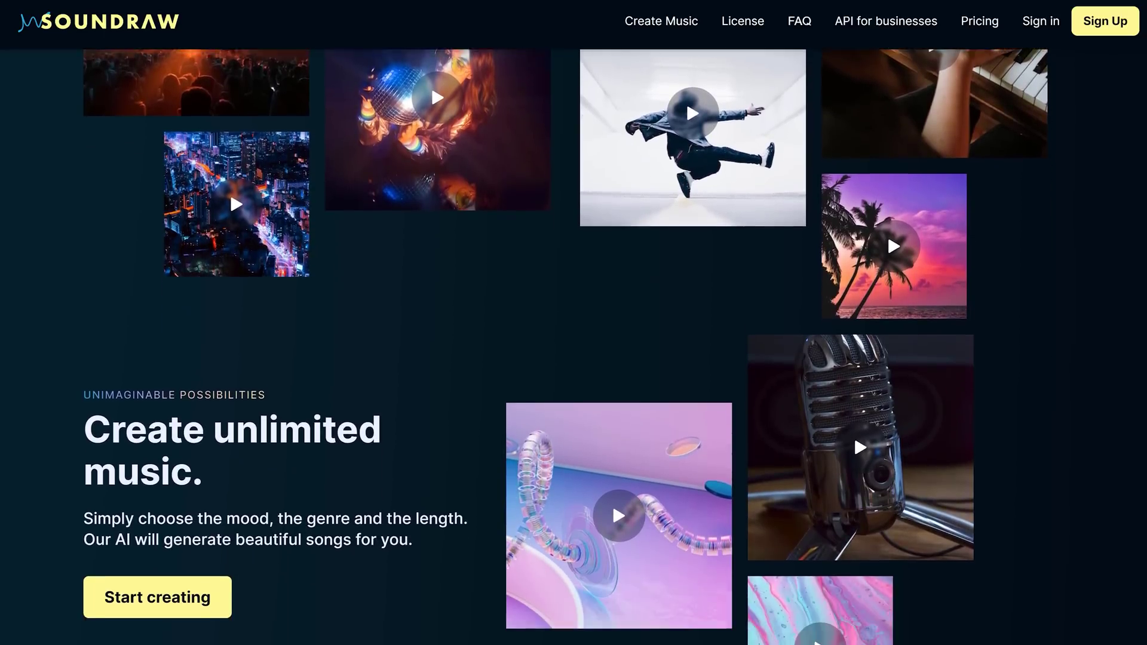
scroll(565, 358, "down", 4)
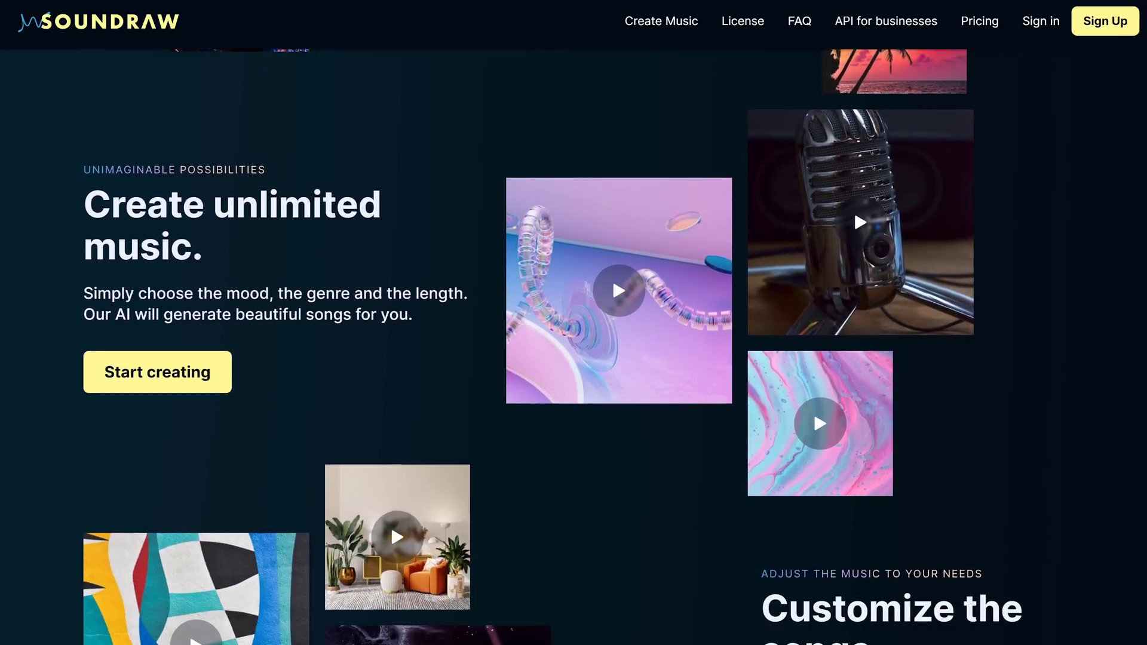
scroll(565, 358, "down", 4)
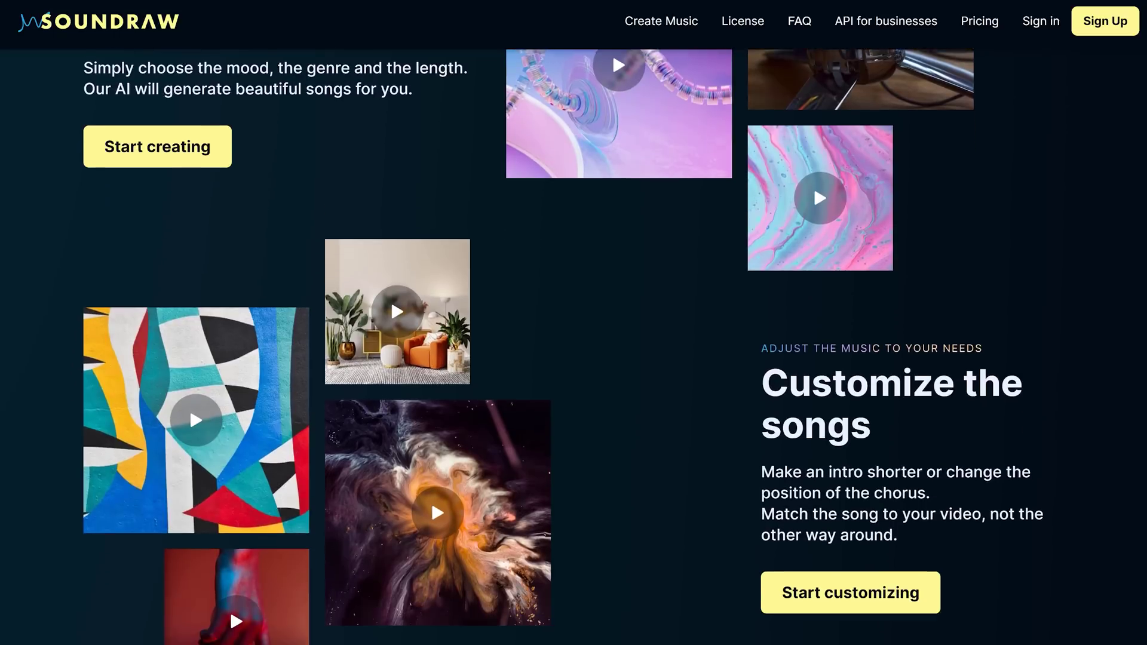
scroll(566, 358, "down", 3)
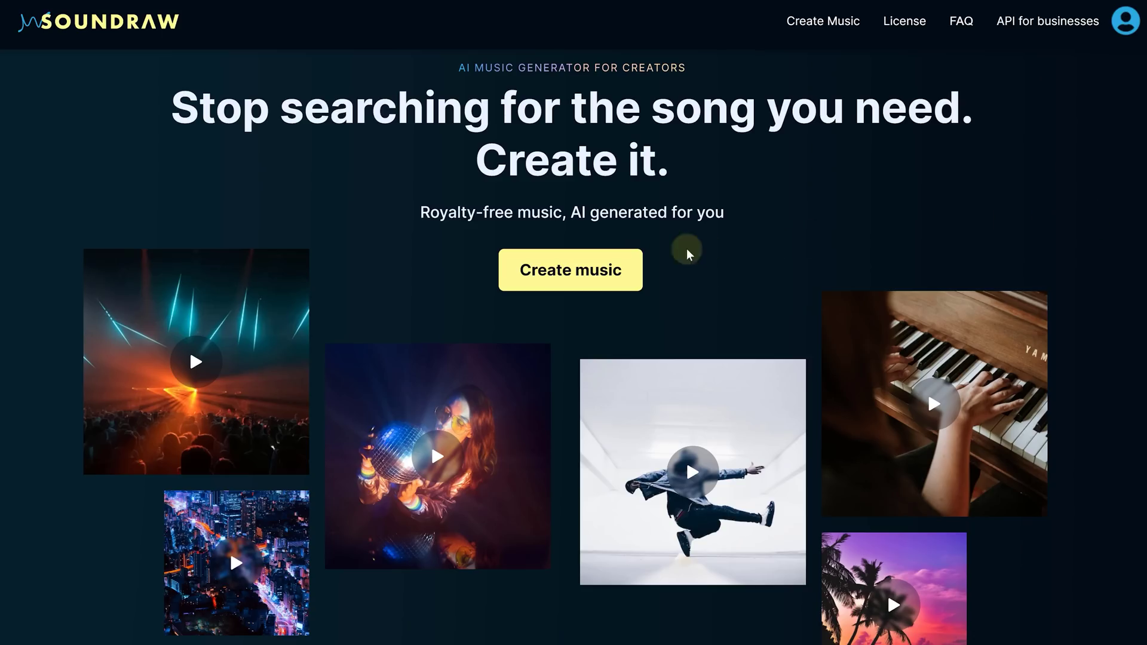
left_click(615, 280)
left_click(192, 122)
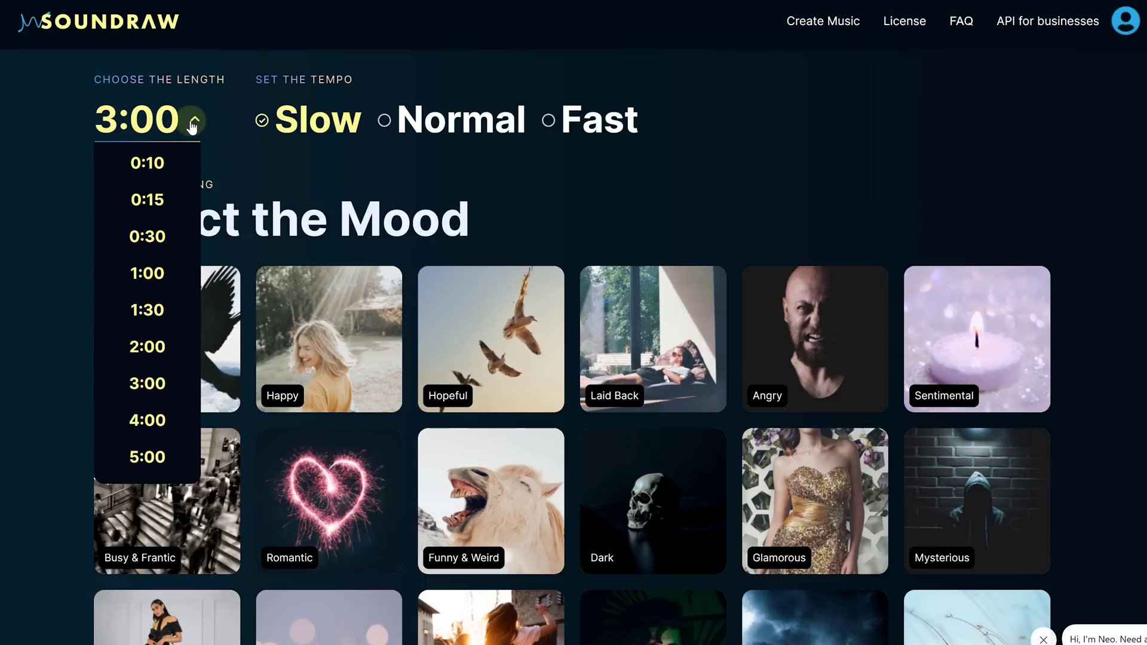
left_click(172, 346)
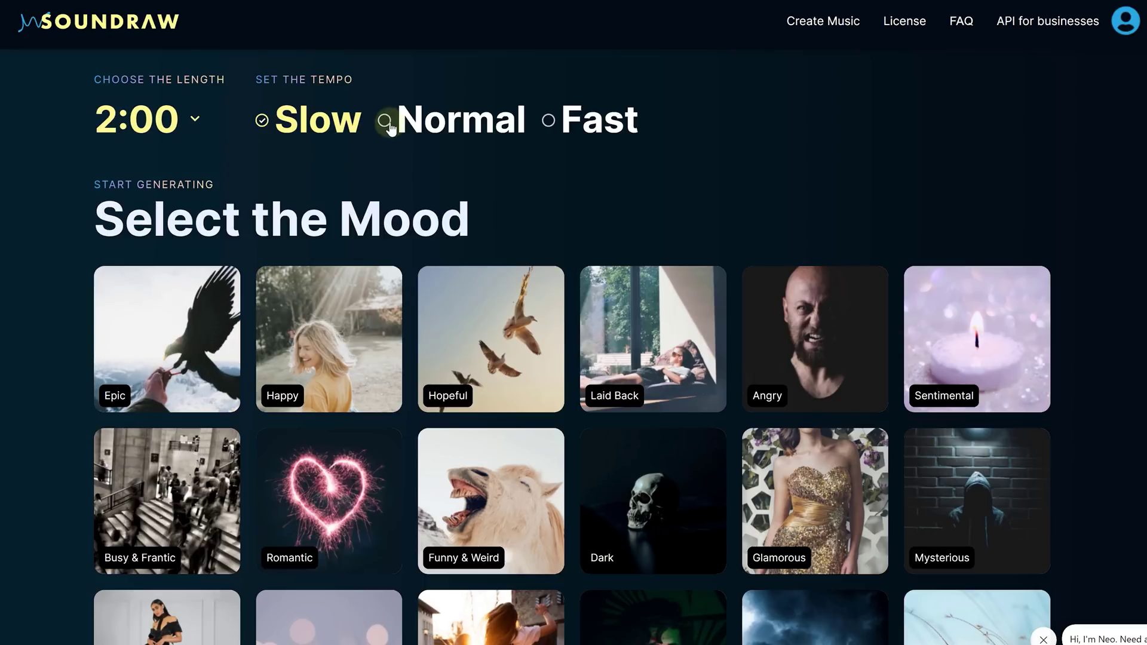
Generate tracks in the Epic mood.
scroll(549, 124, "down", 20)
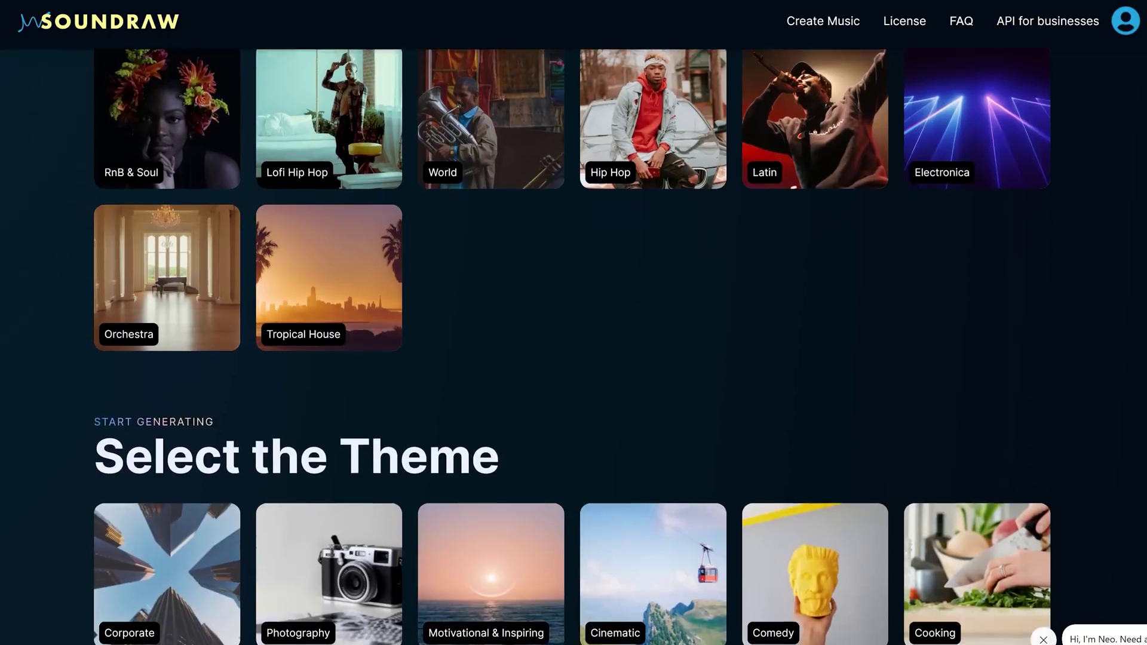
scroll(549, 322, "down", 3)
left_click(242, 283)
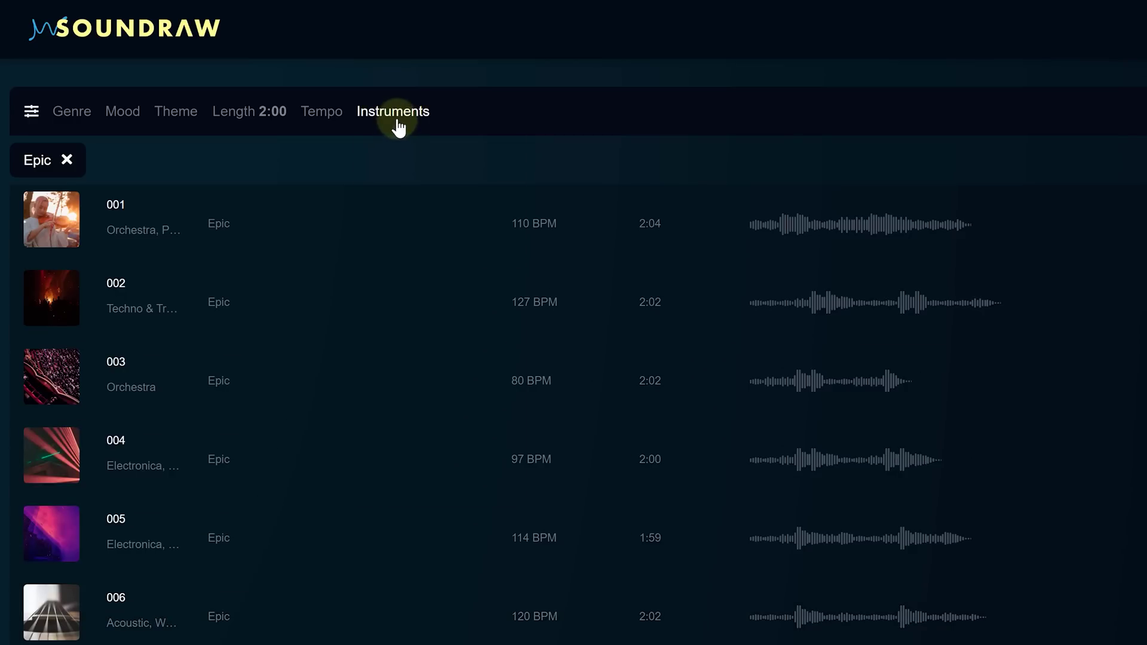
Filter the Epic list by instruments and expand track 001 to show its energy timeline.
left_click(396, 113)
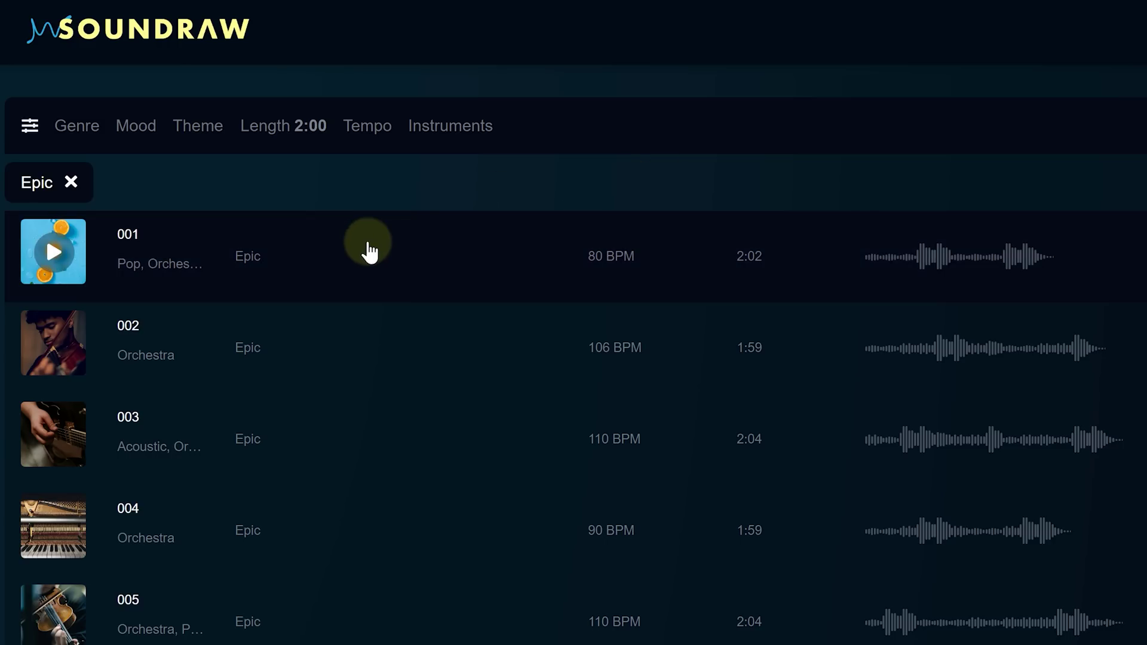
left_click(370, 251)
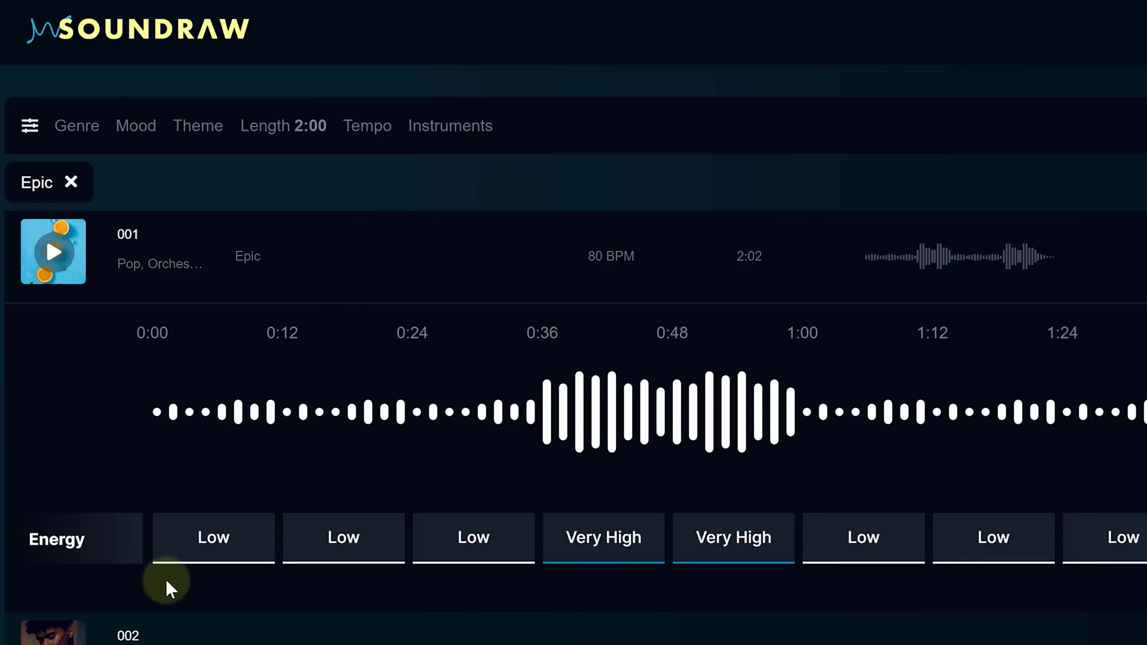
Set track 001's fourth section to Low energy and the third to High, then enable Pro mode.
left_click(591, 548)
left_click(505, 553)
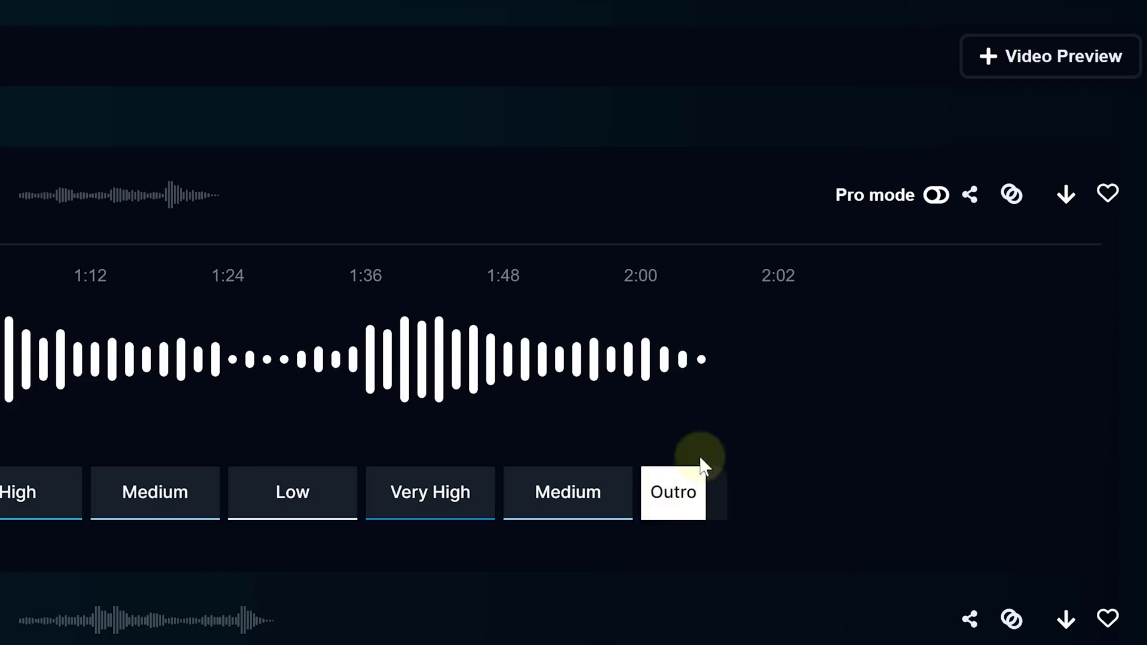
left_click(936, 195)
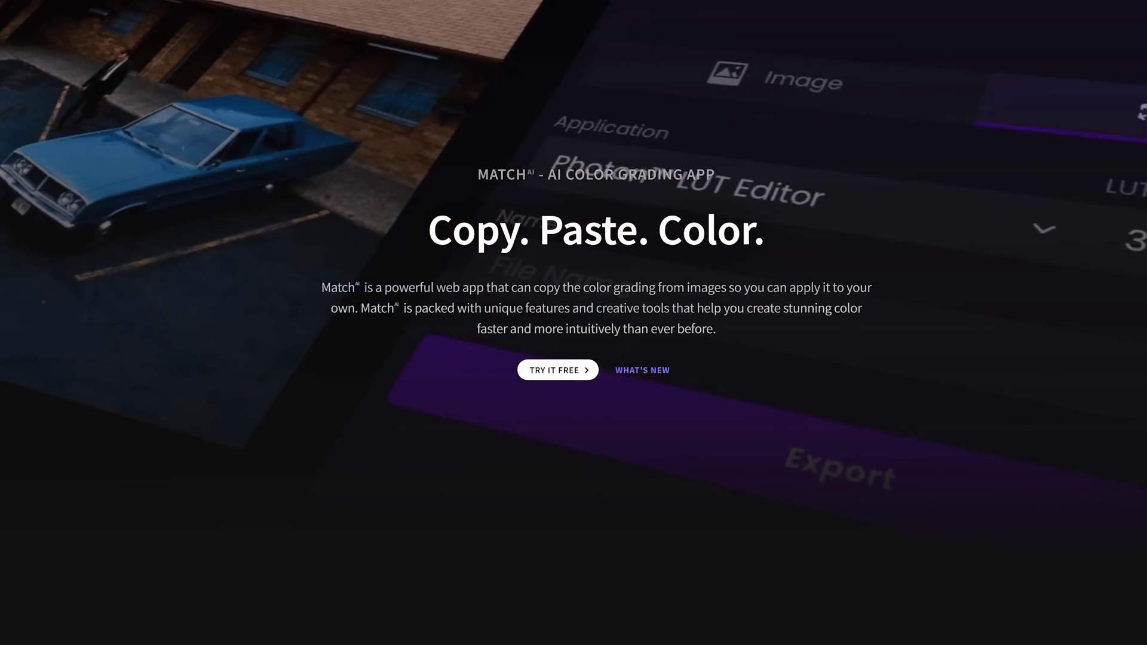
scroll(573, 322, "down", 2)
scroll(573, 323, "down", 3)
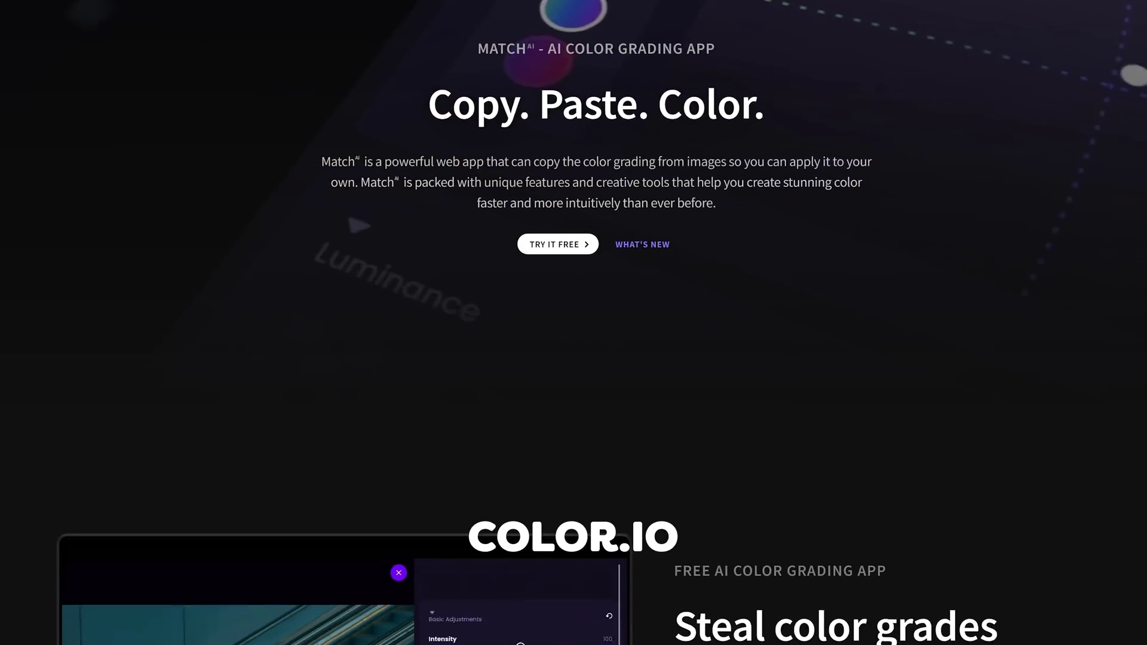
scroll(573, 323, "down", 3)
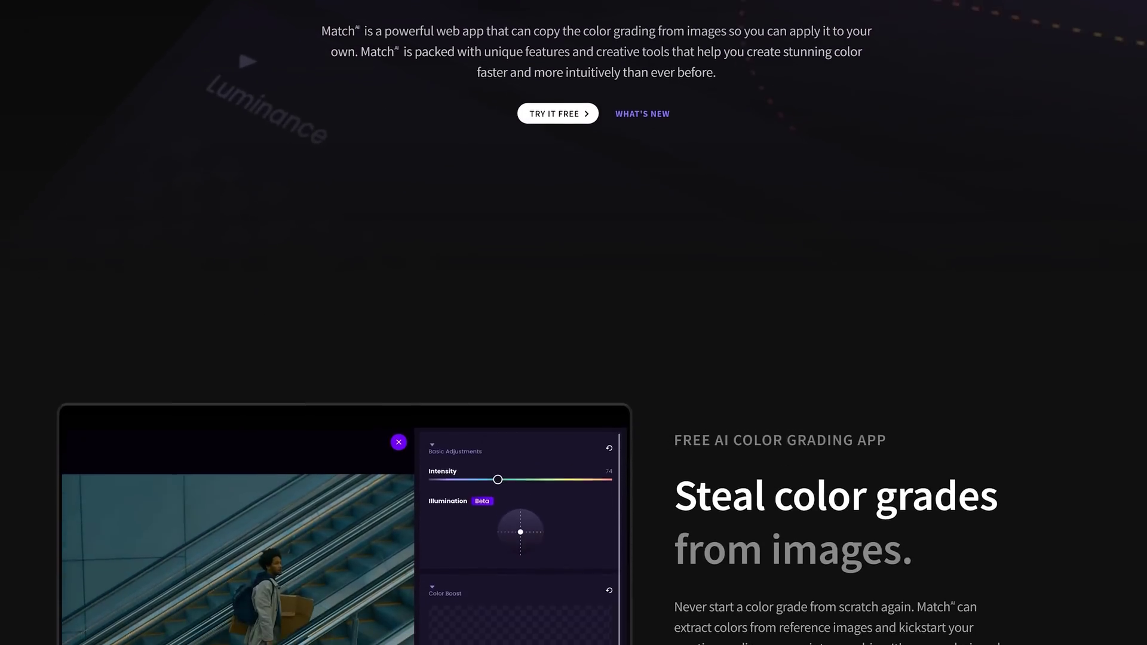
scroll(574, 323, "down", 2)
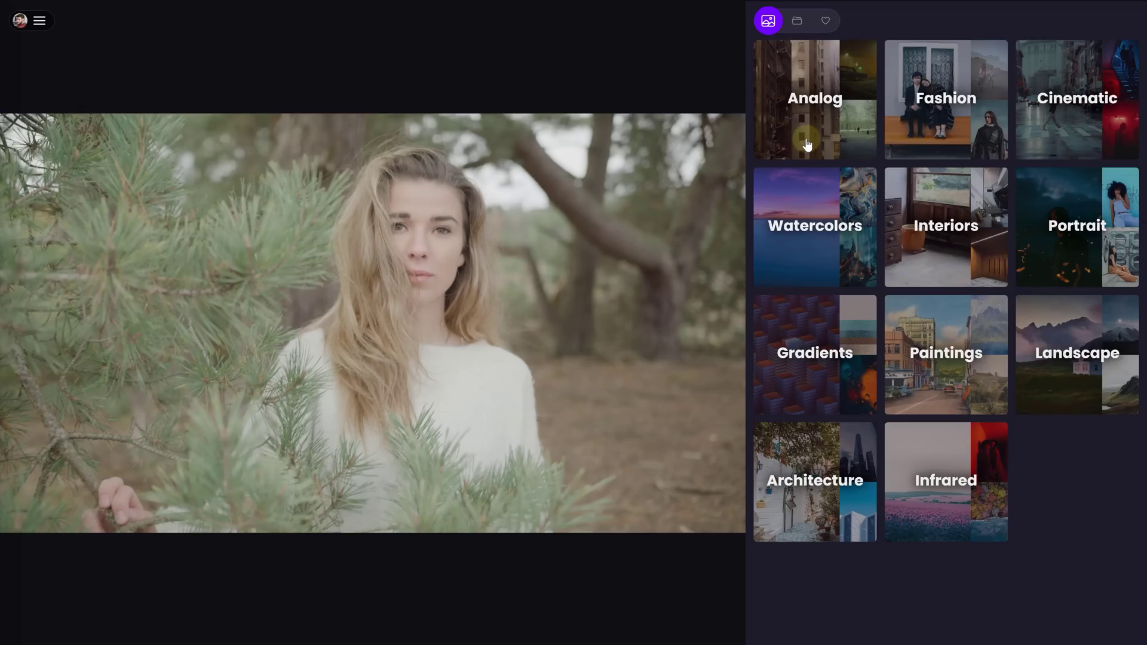
Try the teal and orange reference grades, then settle on the third reference's cool, muted look.
left_click(800, 22)
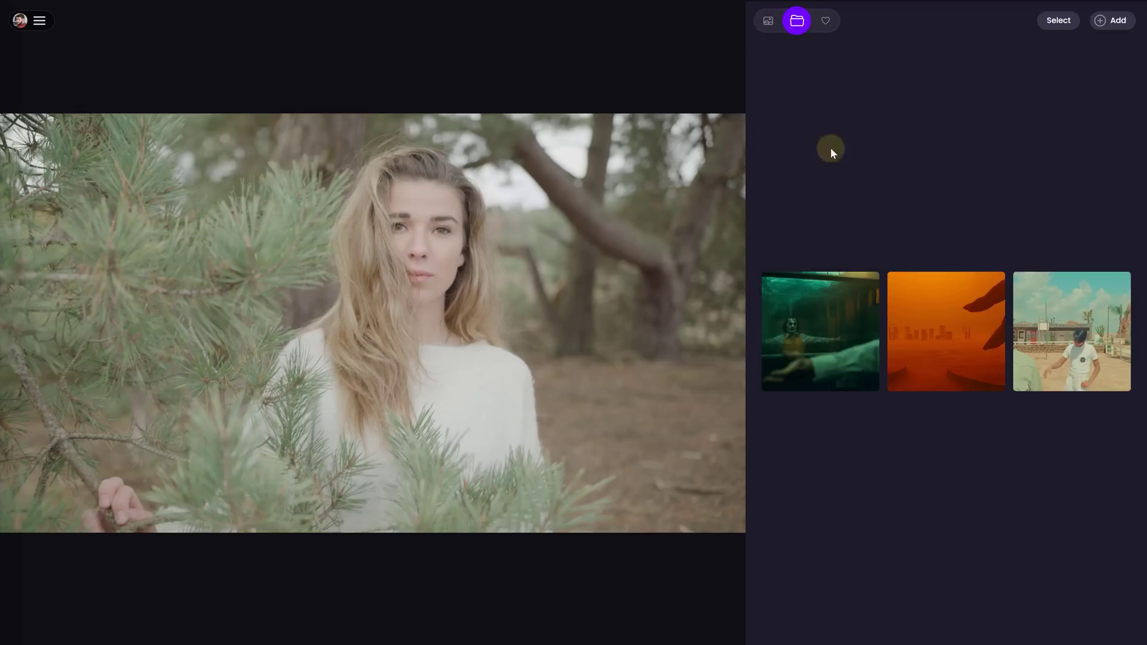
left_click(828, 340)
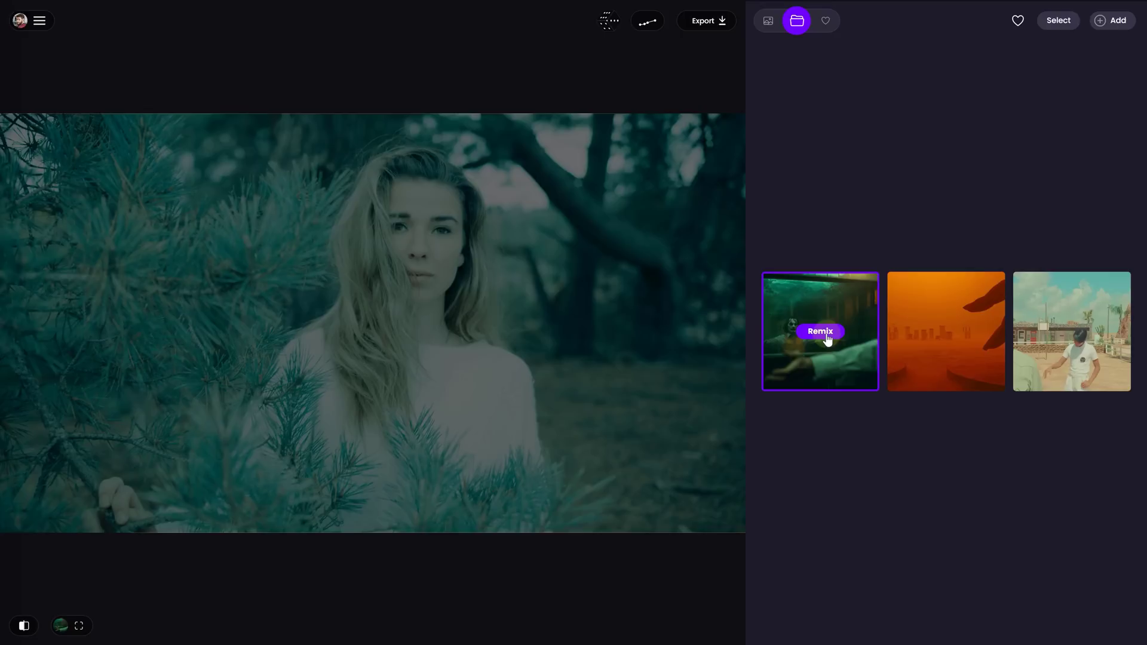
left_click(966, 343)
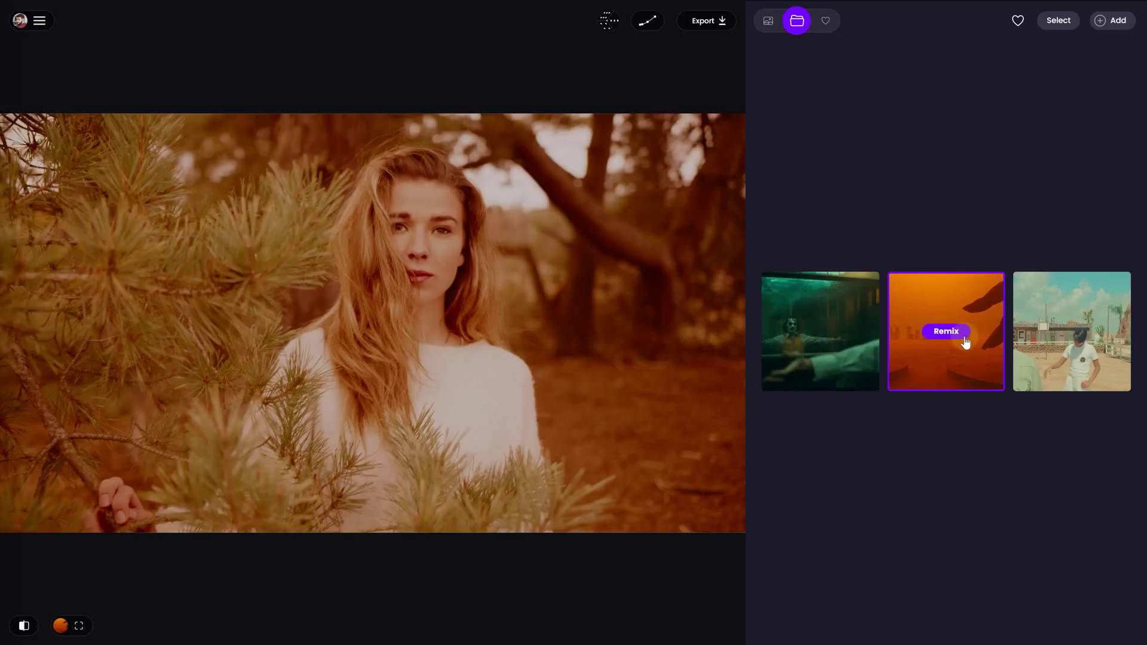
left_click(1069, 344)
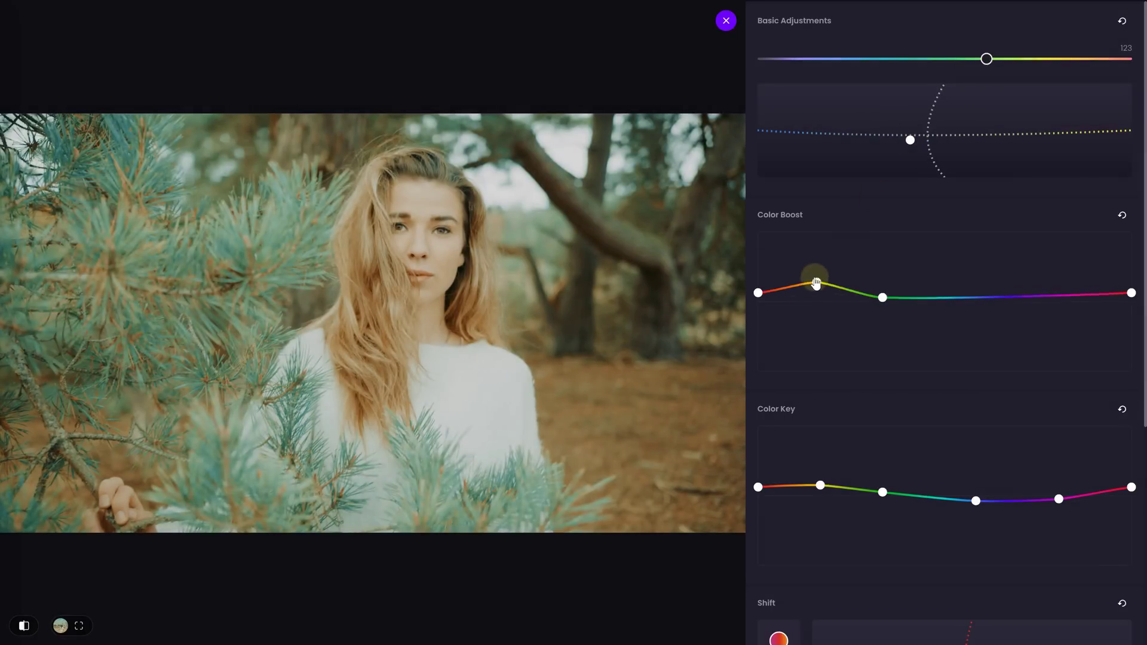
Raise the Color Boost curve's warm node and select the 3D LUT export's File Name field.
left_click_drag(902, 309, 906, 312)
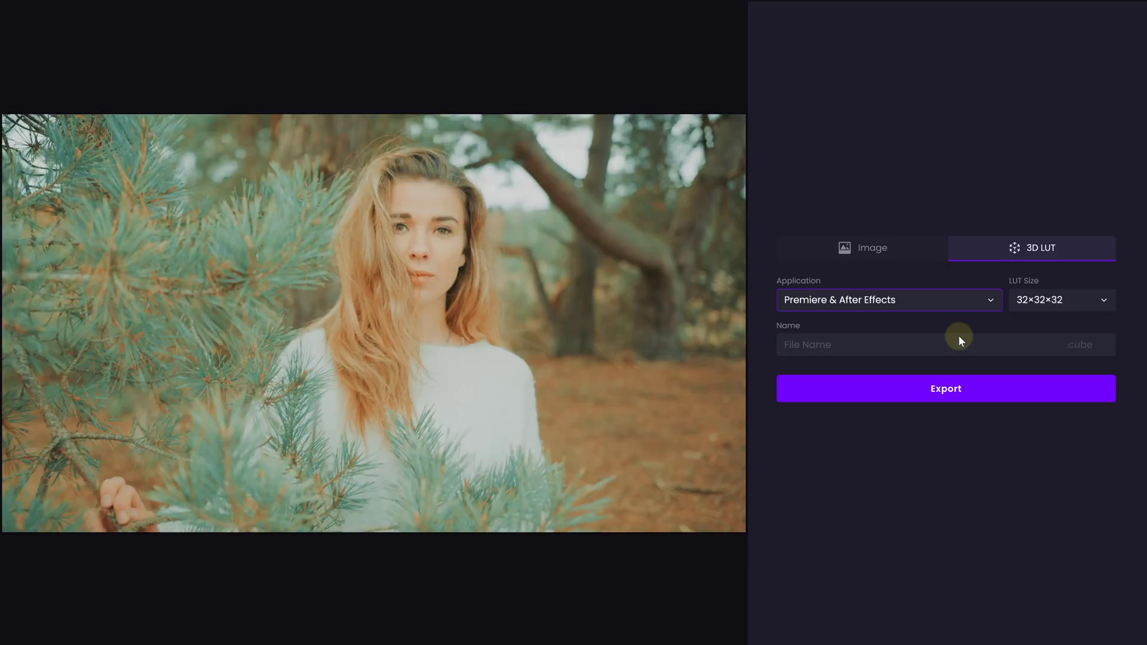
left_click(950, 344)
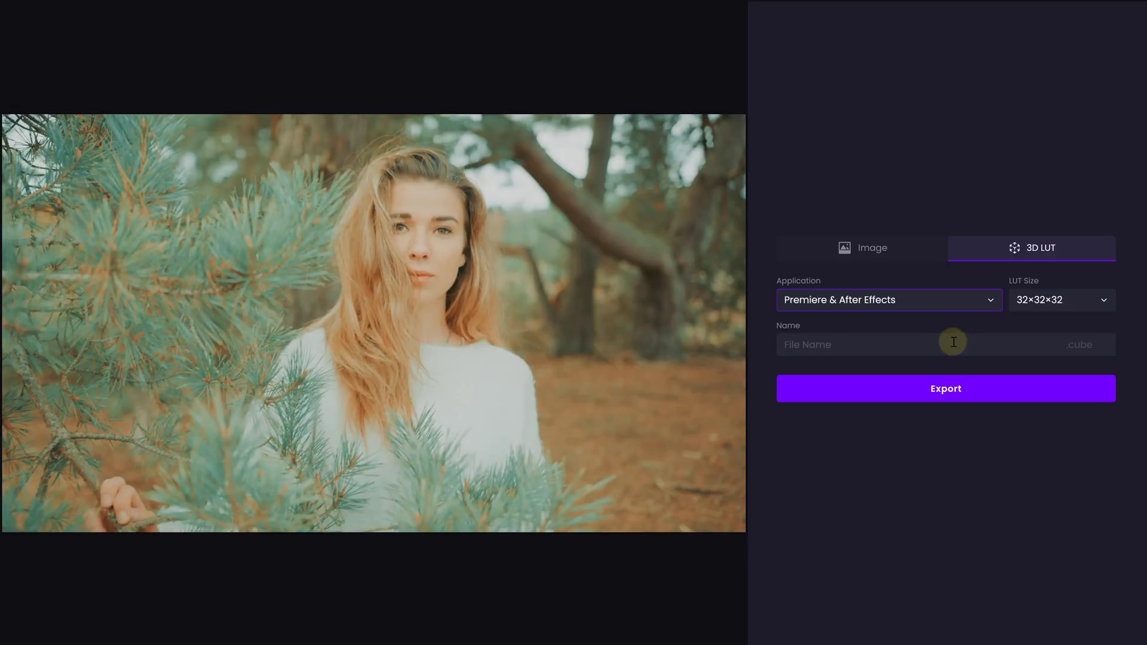